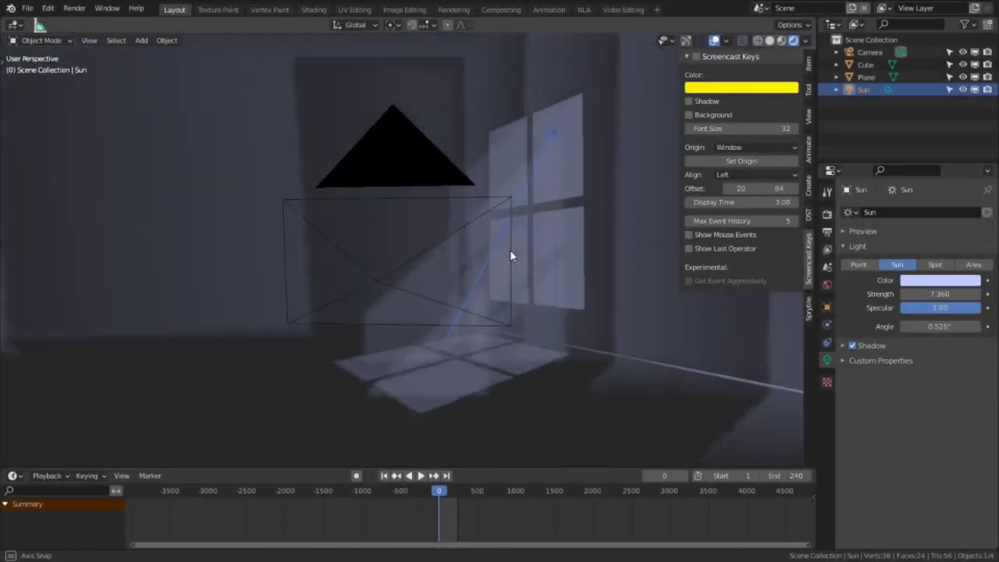
# - Add a Principled Volume shader and connect it to the Material Output's Volume socket
pyautogui.hotkey('shift', 'a')
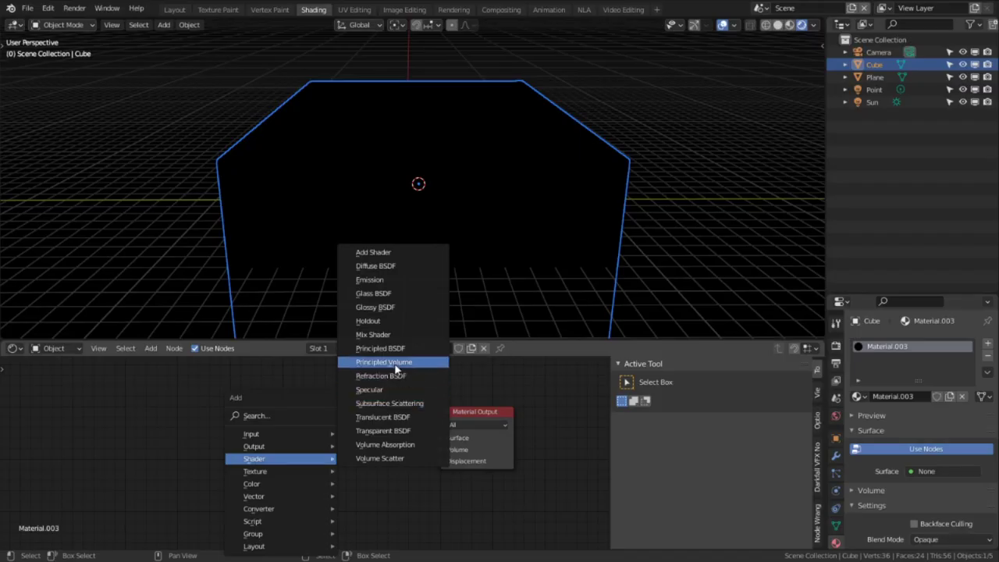
pyautogui.click(384, 362)
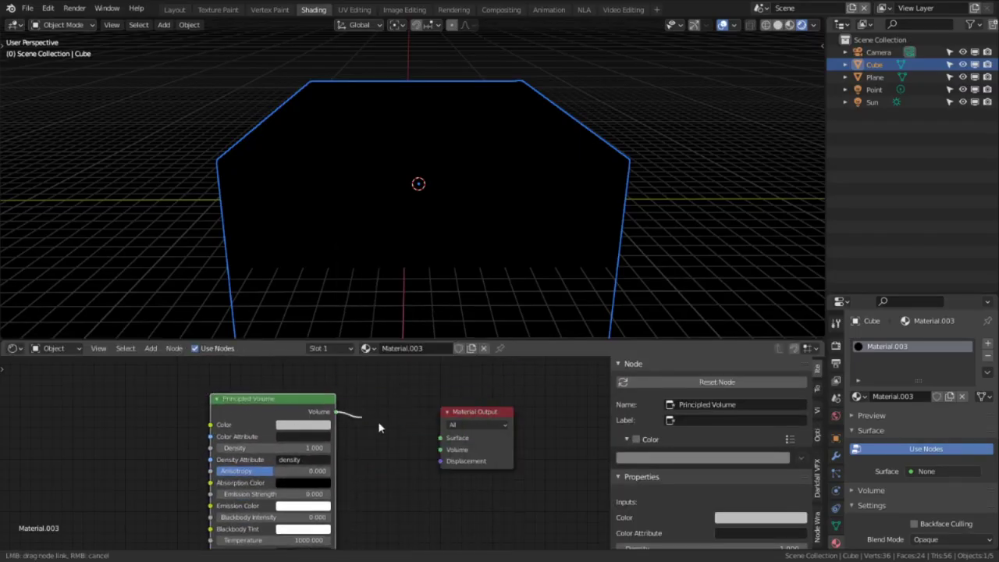
pyautogui.moveTo(442, 456); pyautogui.dragTo(441, 451)
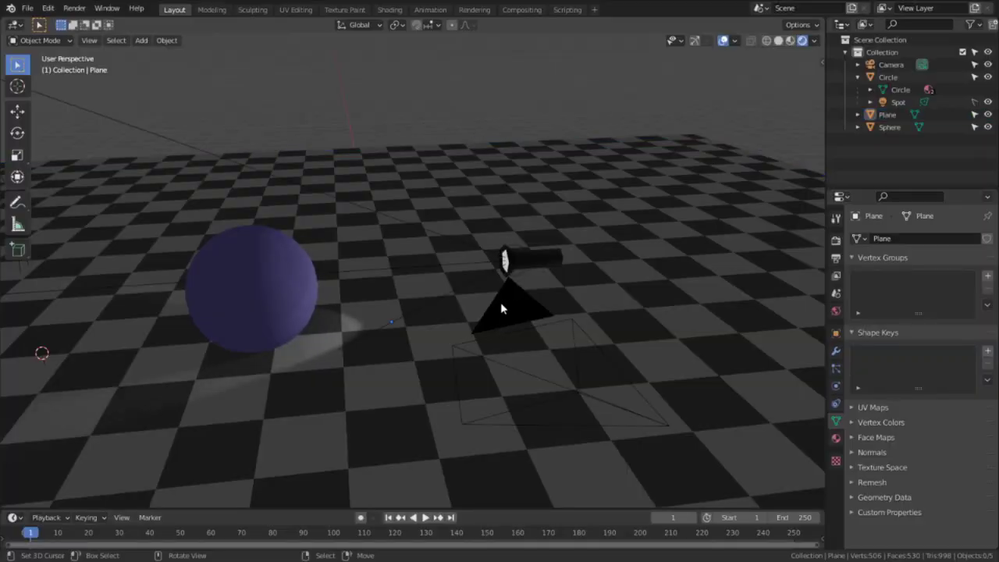
# - Select the flashlight in solid shading and pick its front pentagon face in Edit Mode
pyautogui.moveTo(501, 309); pyautogui.dragTo(401, 294, button='middle')
pyautogui.moveTo(418, 378); pyautogui.dragTo(562, 377, button='middle')
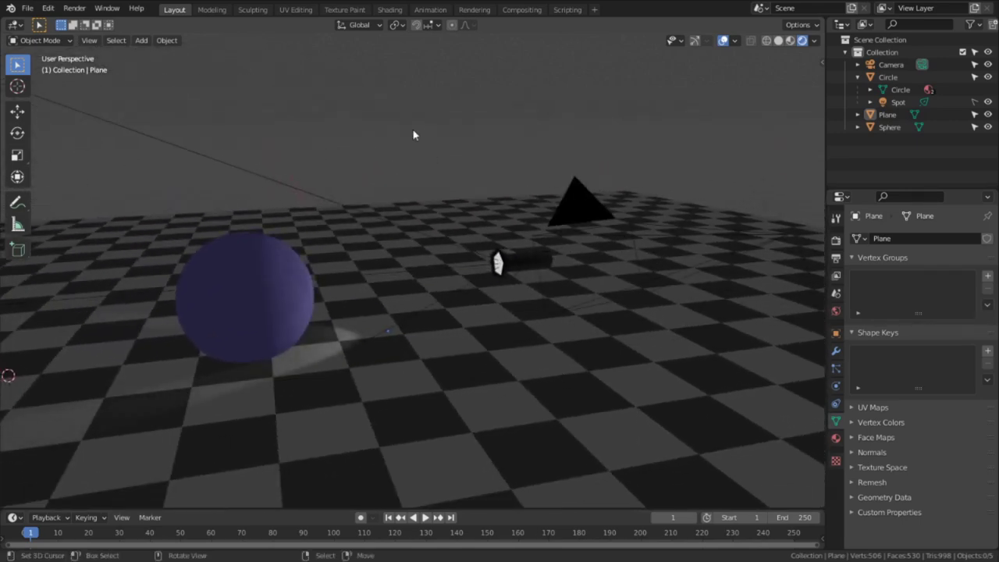
pyautogui.click(497, 263)
pyautogui.press('KP_Decimal')
pyautogui.click(778, 41)
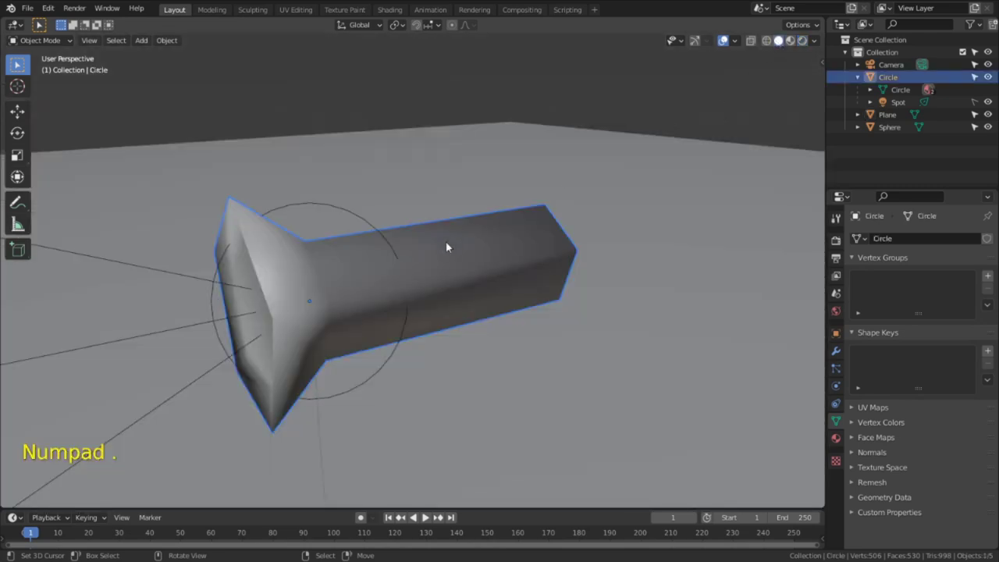
pyautogui.press('Tab')
pyautogui.moveTo(384, 277); pyautogui.dragTo(586, 258, button='middle')
pyautogui.scroll(-4, 586, 258)
pyautogui.click(477, 279)
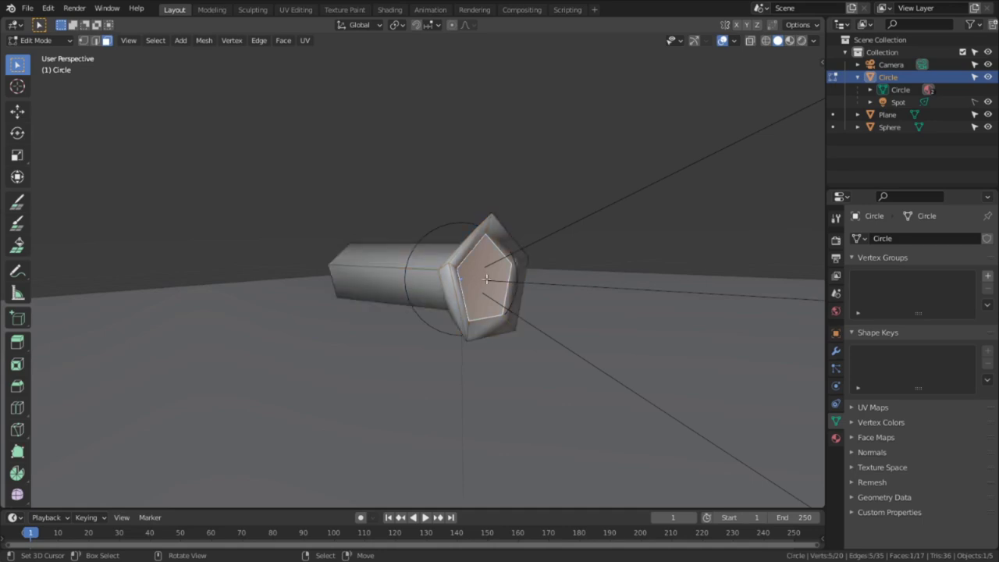
pyautogui.moveTo(477, 279)
pyautogui.keyDown('shift'); pyautogui.mouseDown(button='middle')
pyautogui.moveTo(555, 288)
pyautogui.moveTo(475, 278)
pyautogui.mouseUp(button='middle'); pyautogui.keyUp('shift')
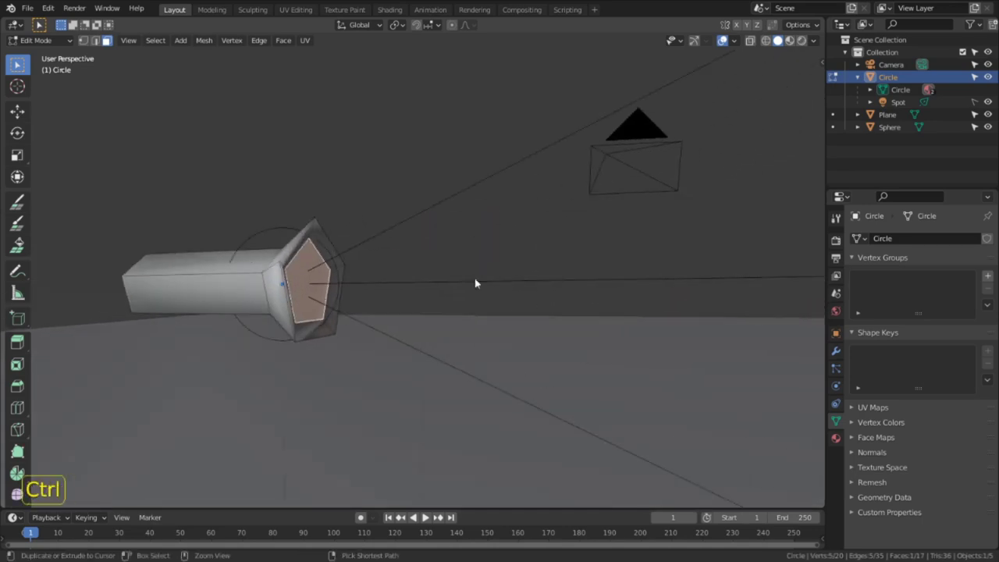
# - Extrude the front edges, scale the end wide into a cone, and split the cone faces off with Y
pyautogui.hotkey('ctrl', 'e')
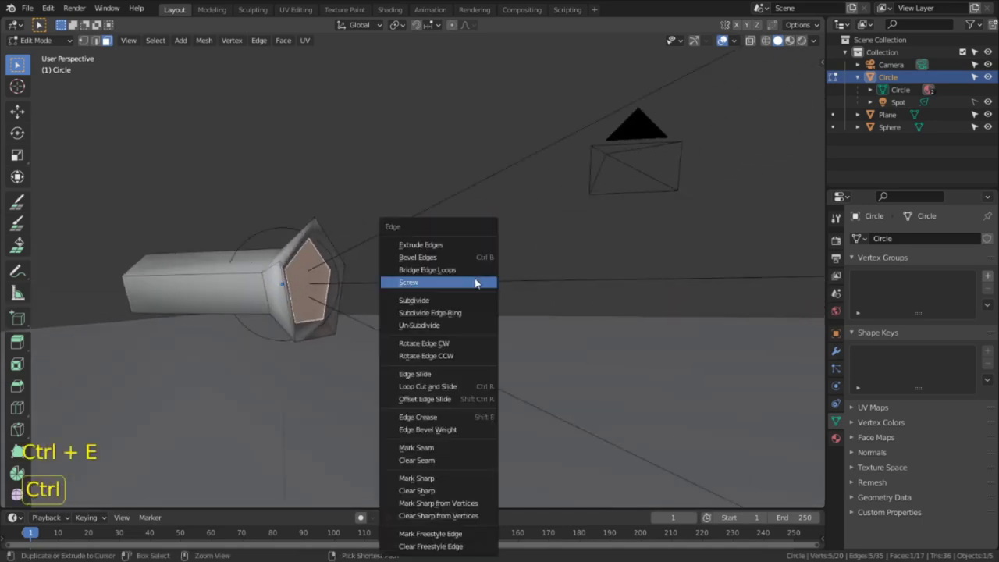
pyautogui.click(447, 246)
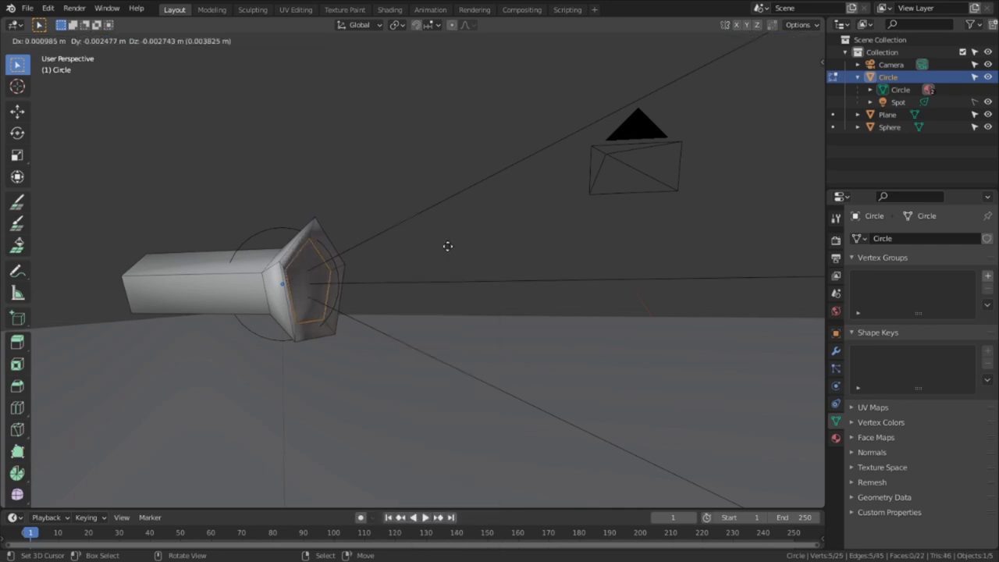
pyautogui.click(448, 311)
pyautogui.press('s')
pyautogui.click(469, 351)
pyautogui.moveTo(468, 351); pyautogui.dragTo(477, 403, button='middle')
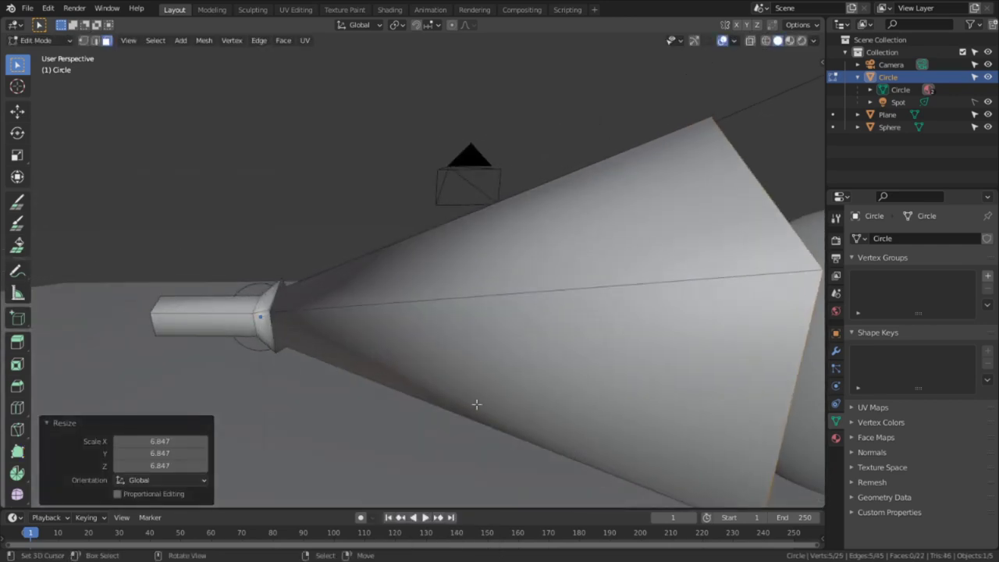
pyautogui.keyDown('alt'); pyautogui.click(450, 288); pyautogui.keyUp('alt')
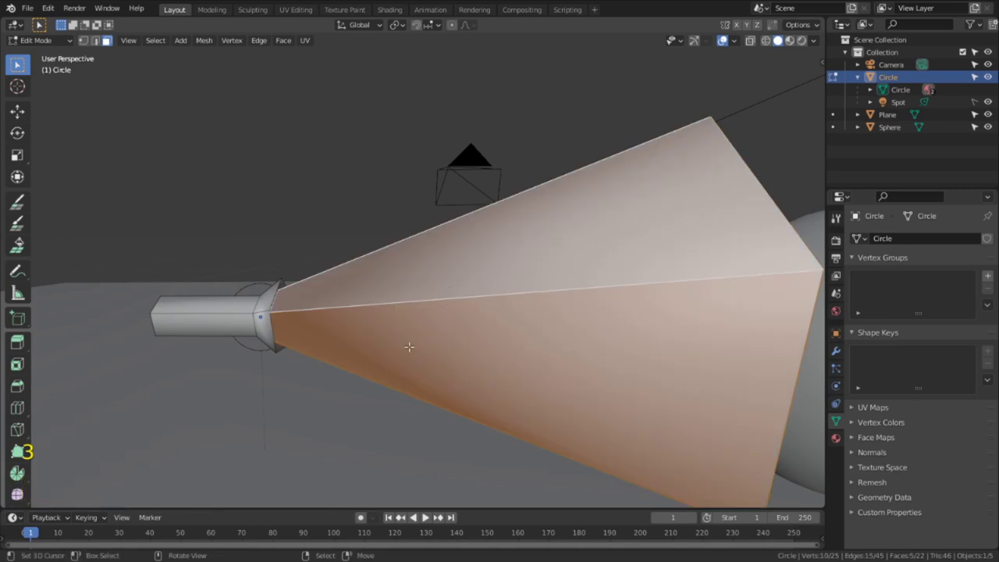
pyautogui.press('y')
pyautogui.moveTo(491, 355); pyautogui.dragTo(395, 205, button='middle')
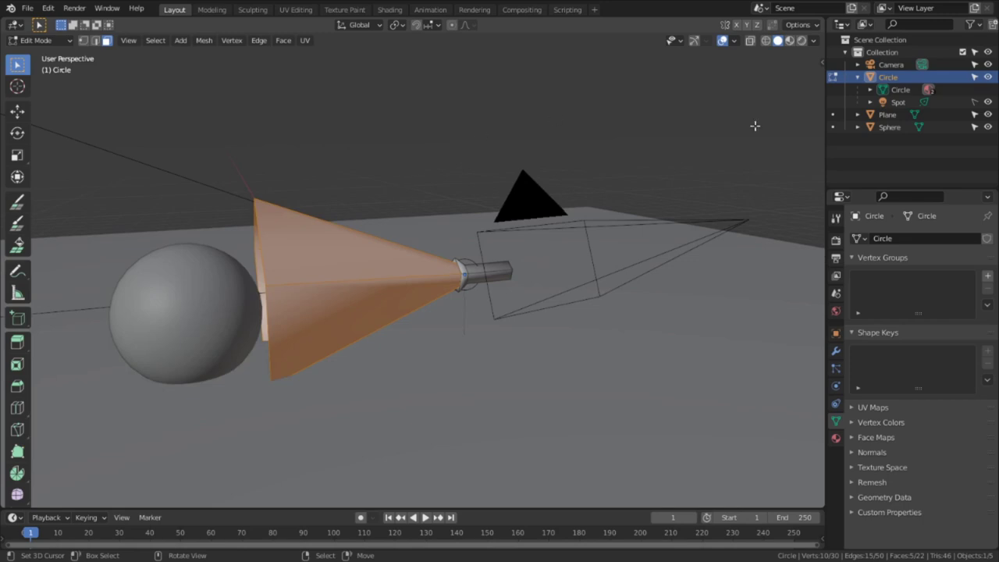
# - Preview the scene in Material Preview and move to the Shading workspace
pyautogui.click(790, 41)
pyautogui.scroll(4, 462, 182)
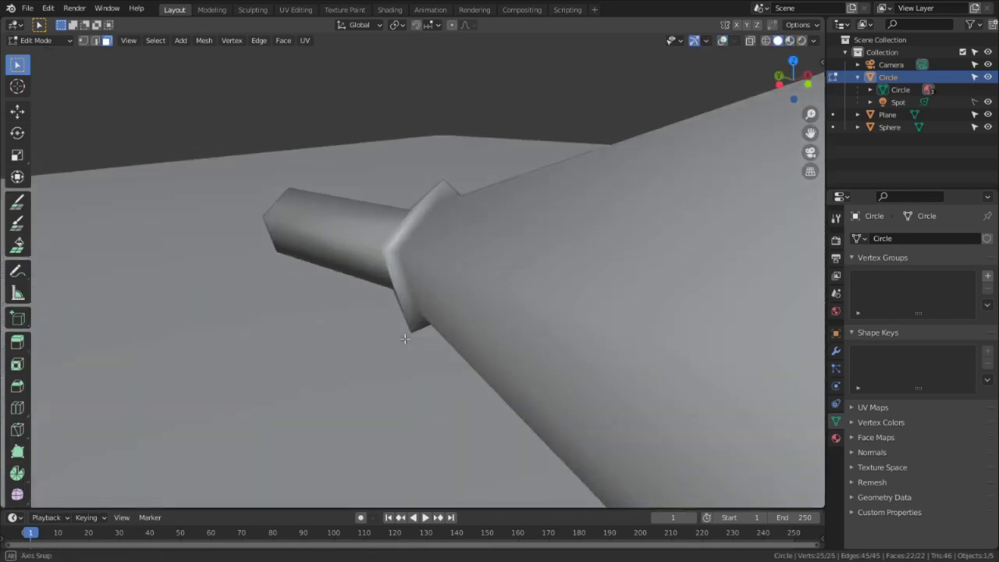
pyautogui.moveTo(406, 328); pyautogui.dragTo(616, 318, button='middle')
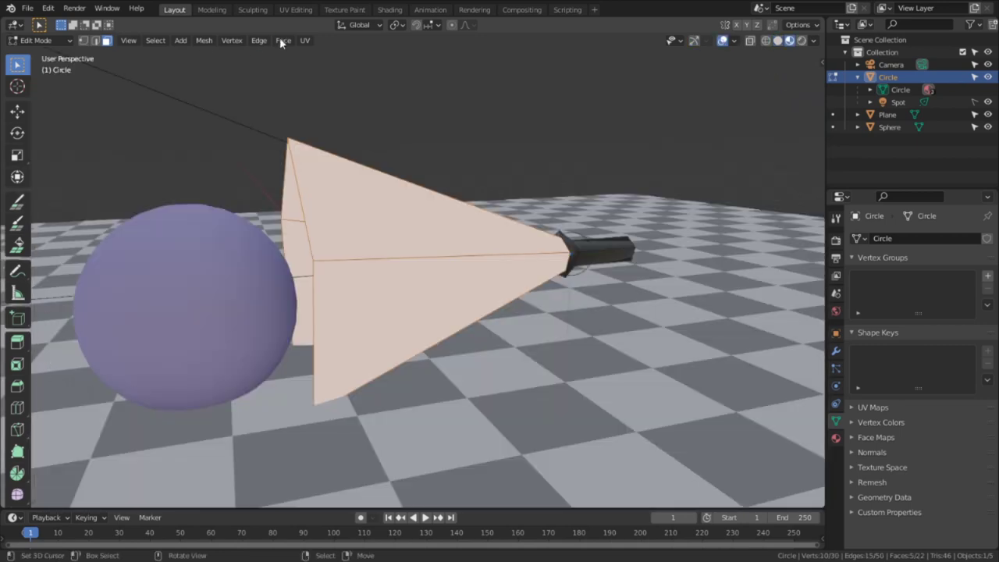
pyautogui.click(390, 9)
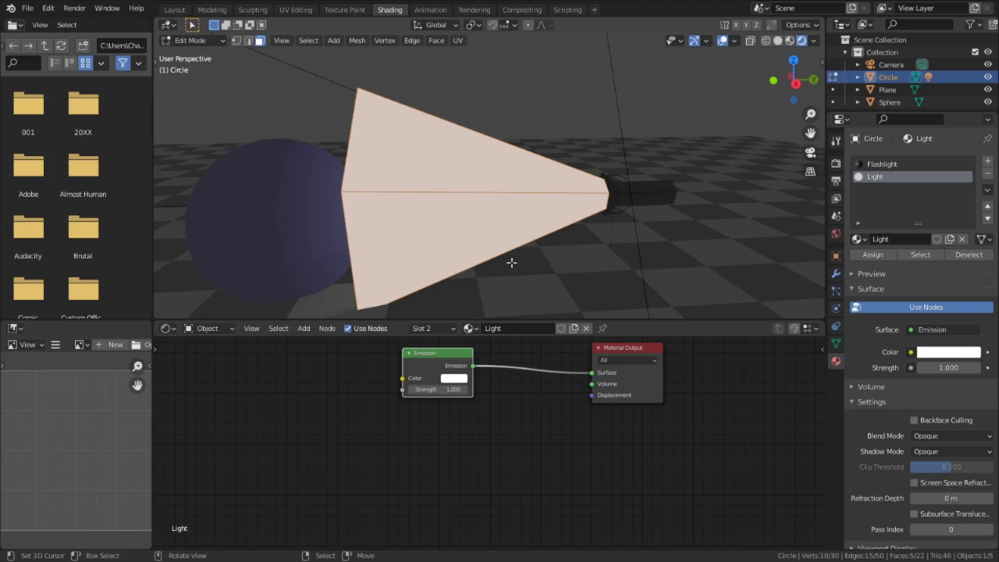
# - Create a new Volume Ray material in a fresh slot and delete its default Principled BSDF
pyautogui.click(988, 161)
pyautogui.click(900, 239)
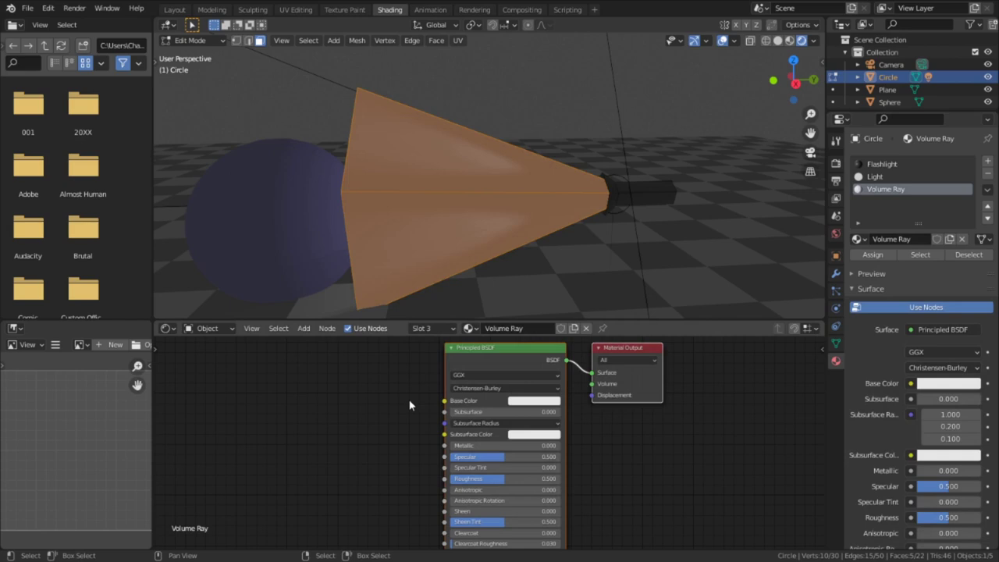
pyautogui.click(489, 368)
pyautogui.press('x')
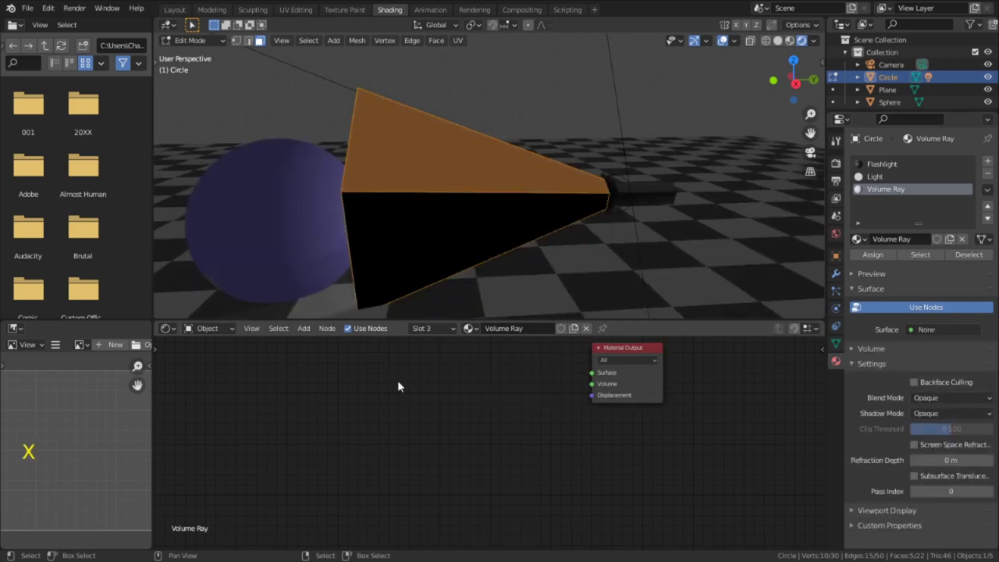
# - Add Emission and Vertex Color nodes and move them to the left
pyautogui.hotkey('shift', 'a')
pyautogui.click(437, 408)
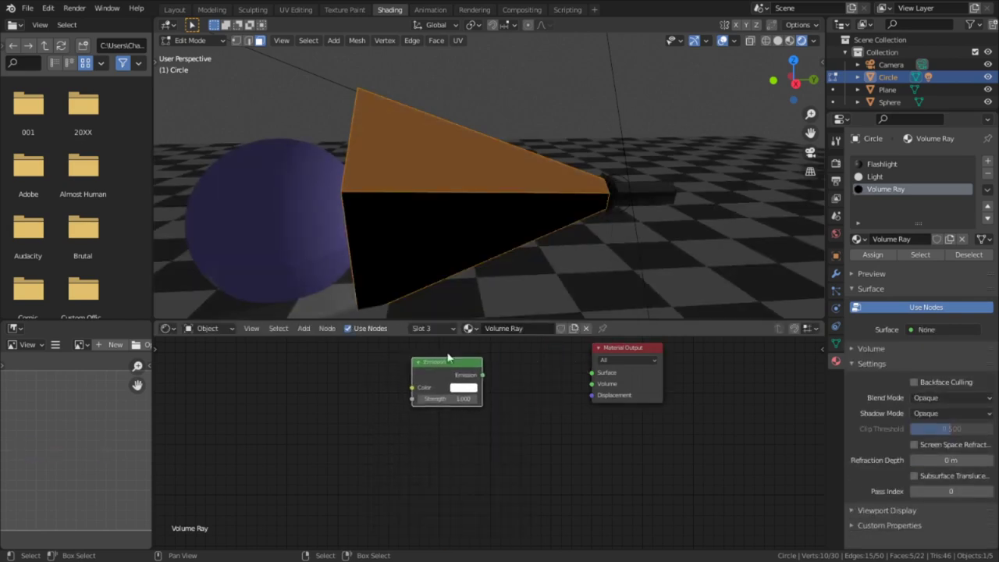
pyautogui.click(445, 378)
pyautogui.hotkey('shift', 'a')
pyautogui.write('vert')
pyautogui.click(375, 390)
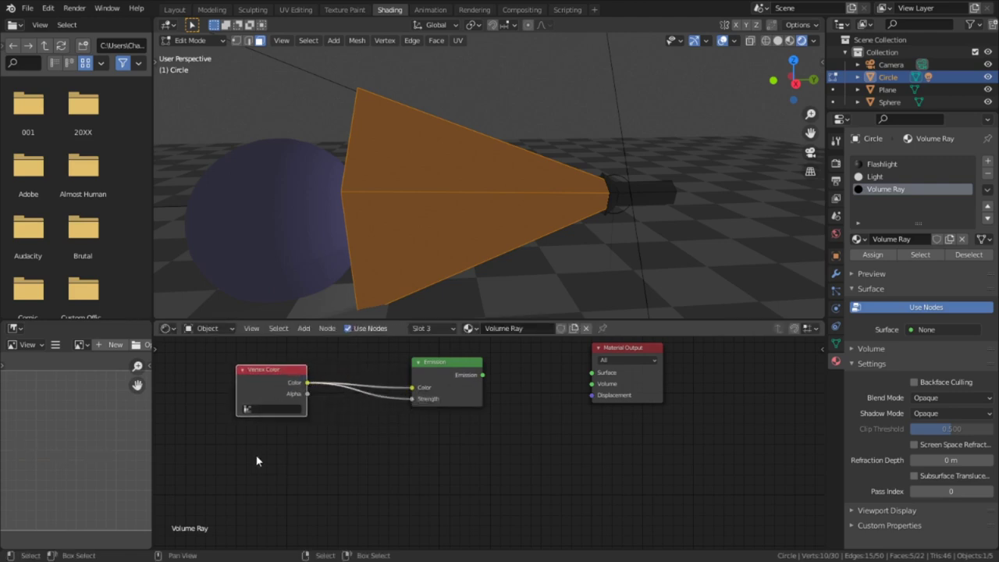
pyautogui.press('g')
pyautogui.click(178, 457)
# - Add an Add Shader and a Transparent BSDF, and wire the Add Shader into the Surface output
pyautogui.hotkey('shift', 'a')
pyautogui.write('ad')
pyautogui.press('Return')
pyautogui.press('Return')
pyautogui.hotkey('shift', 'a')
pyautogui.write('t')
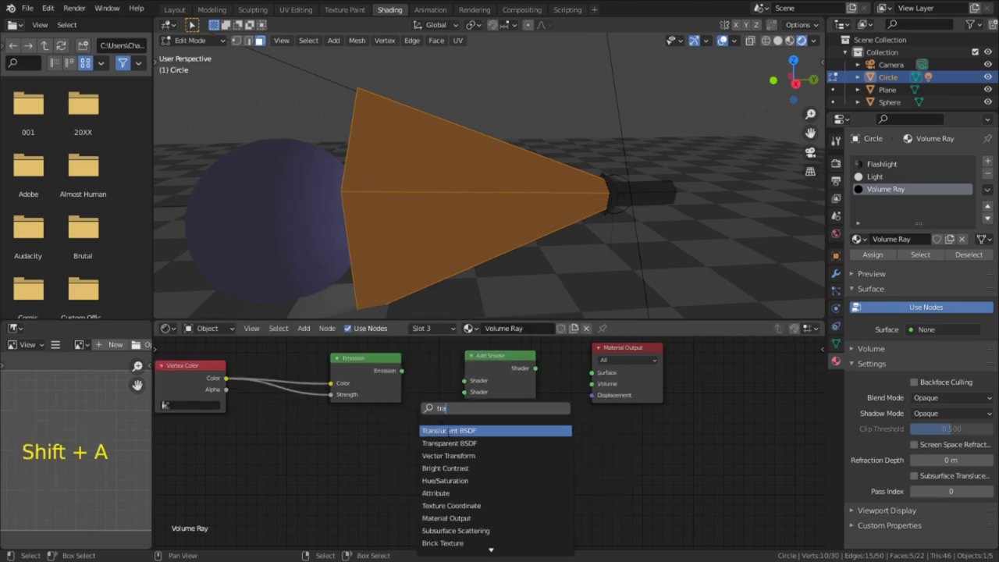
pyautogui.write('ra')
pyautogui.click(449, 442)
pyautogui.click(409, 449)
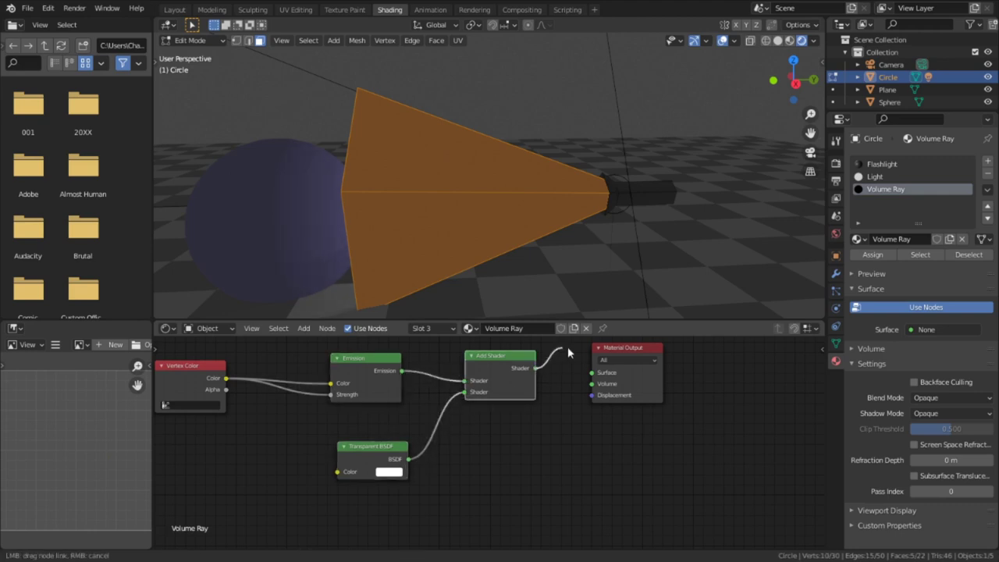
pyautogui.moveTo(593, 377); pyautogui.dragTo(592, 372)
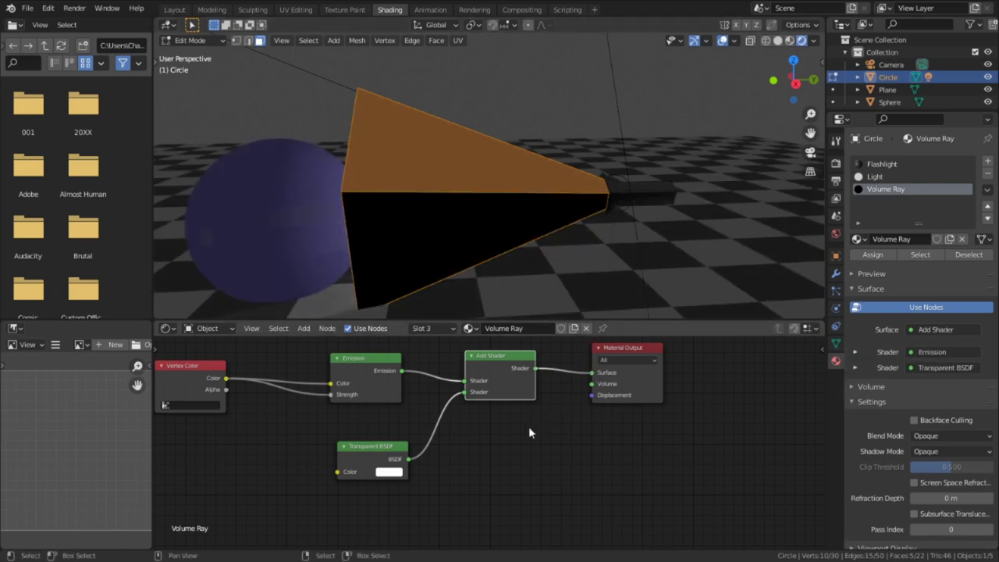
pyautogui.press('Home')
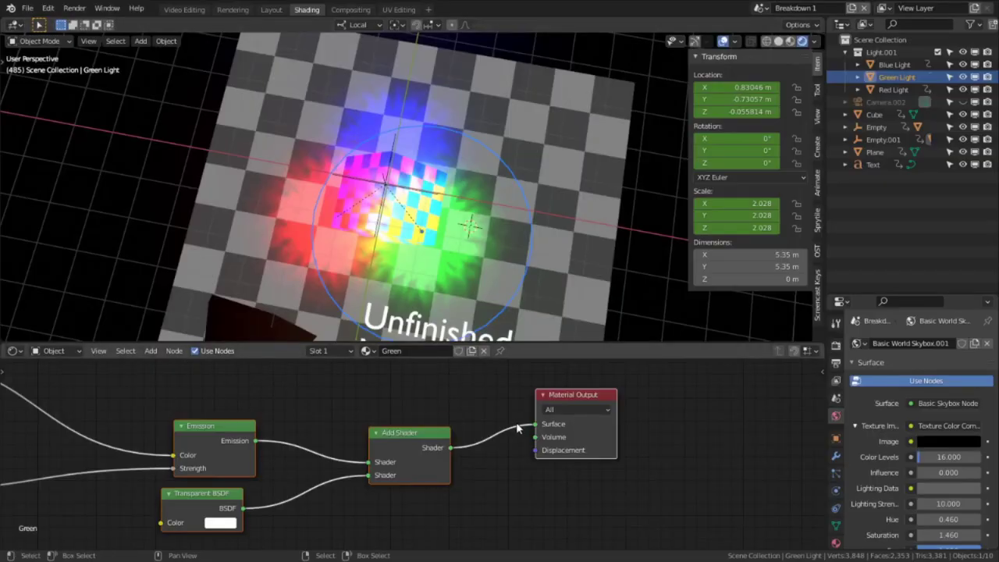
pyautogui.press('space')
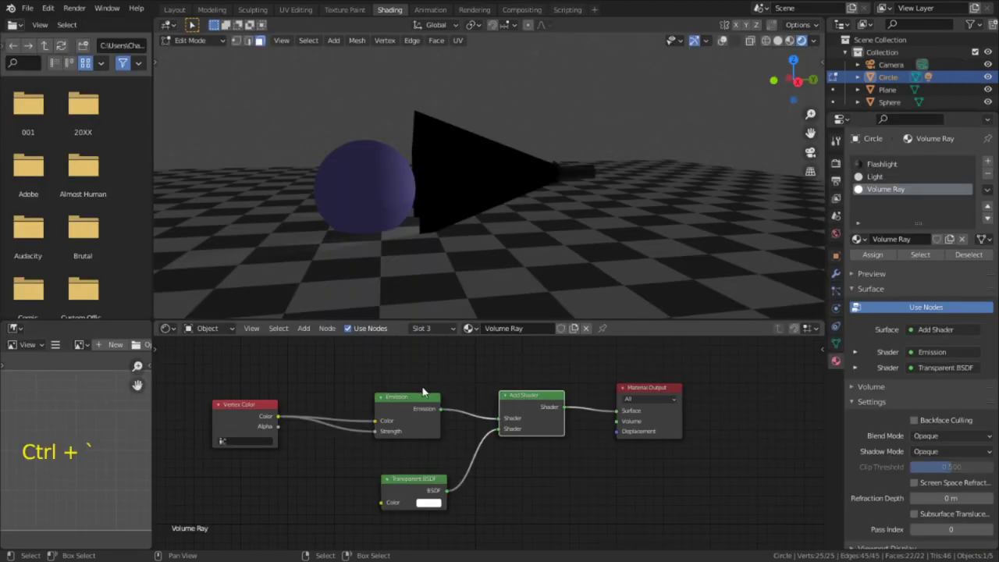
# - Nudge the Emission node left and select the cone object in the viewport
pyautogui.moveTo(422, 392)
pyautogui.mouseDown()
pyautogui.moveTo(437, 386)
pyautogui.moveTo(415, 397)
pyautogui.mouseUp()
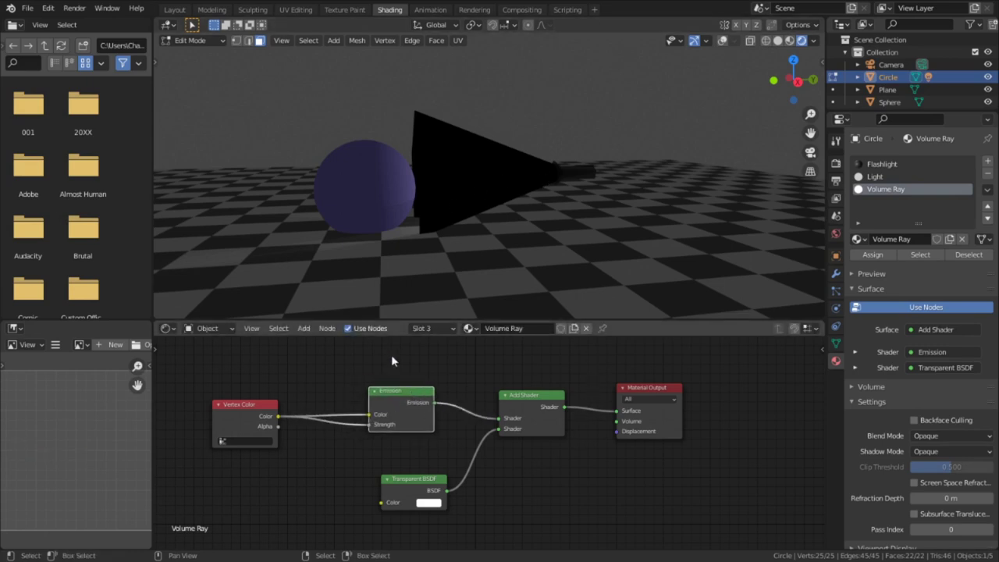
pyautogui.moveTo(428, 242); pyautogui.dragTo(396, 223, button='middle')
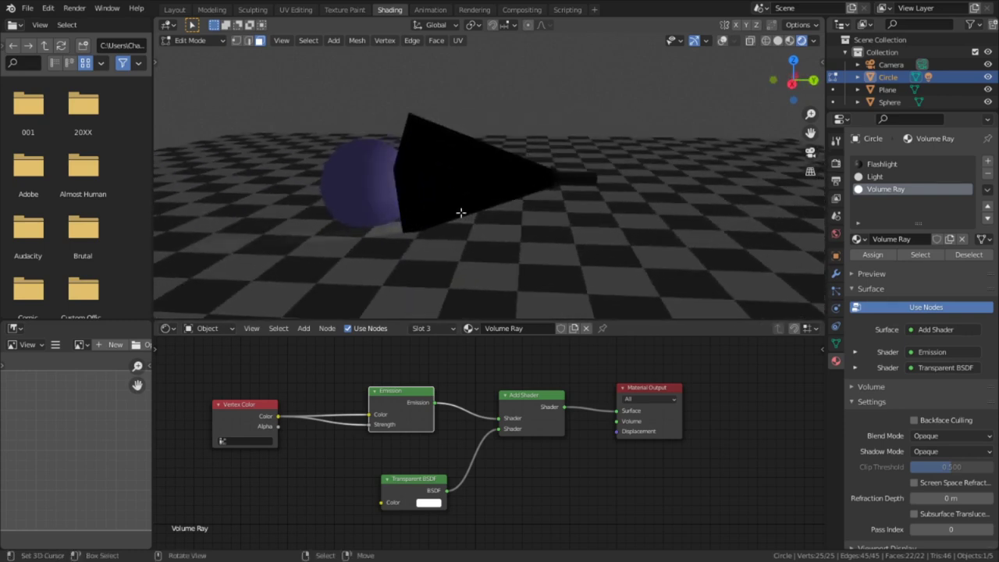
pyautogui.moveTo(504, 265); pyautogui.dragTo(538, 263, button='middle')
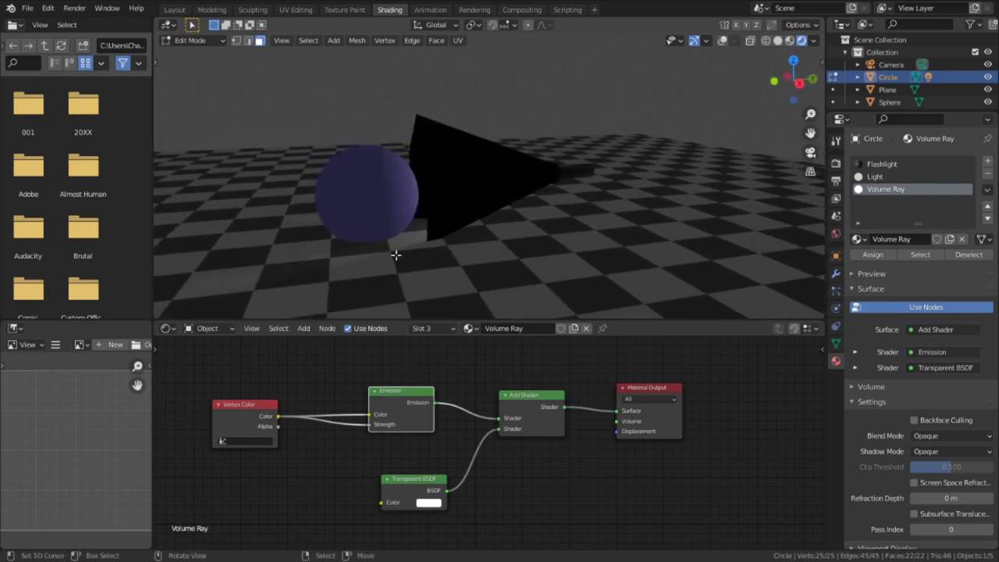
pyautogui.click(201, 41)
pyautogui.click(212, 97)
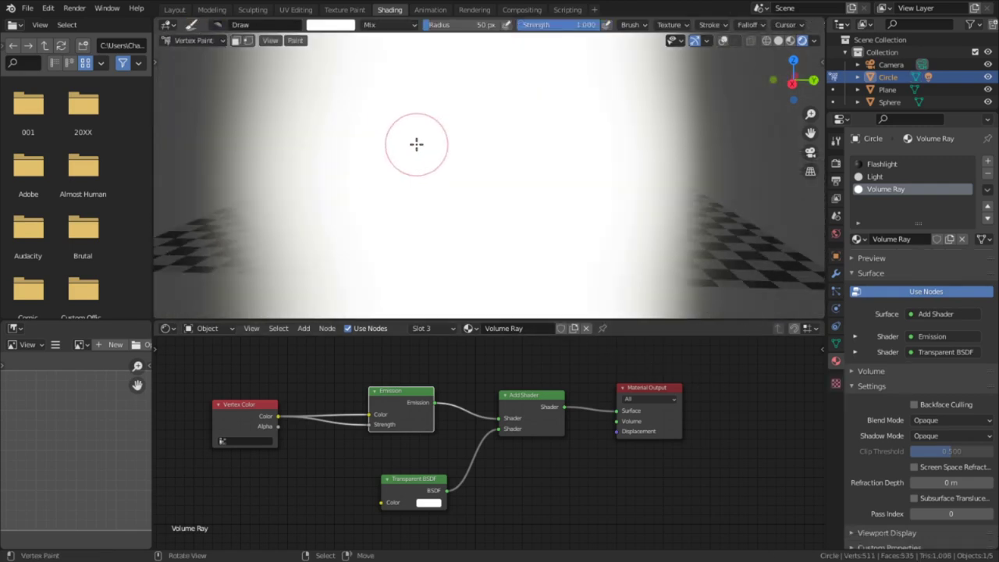
pyautogui.hotkey('ctrl', 'z')
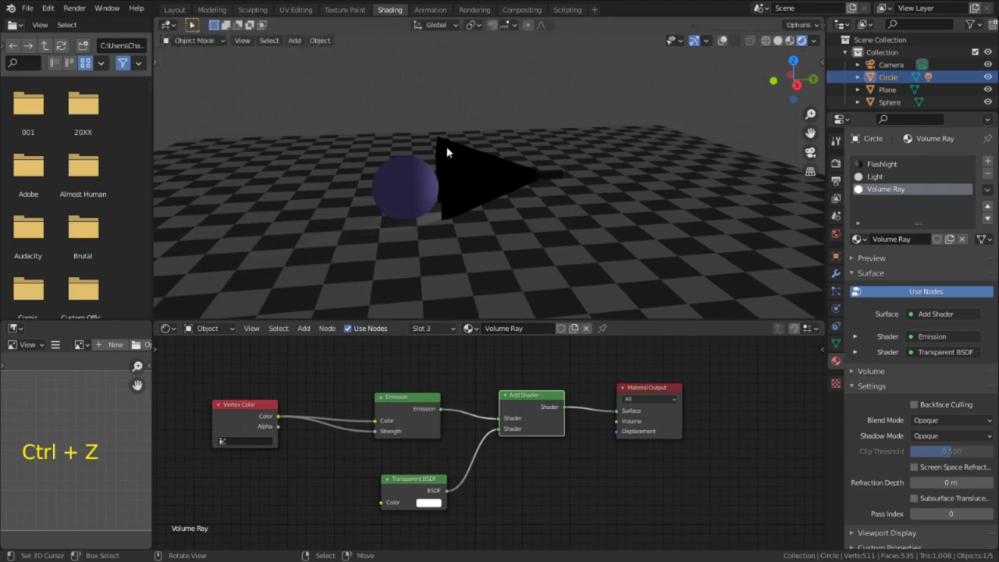
pyautogui.click(558, 176)
pyautogui.click(484, 195)
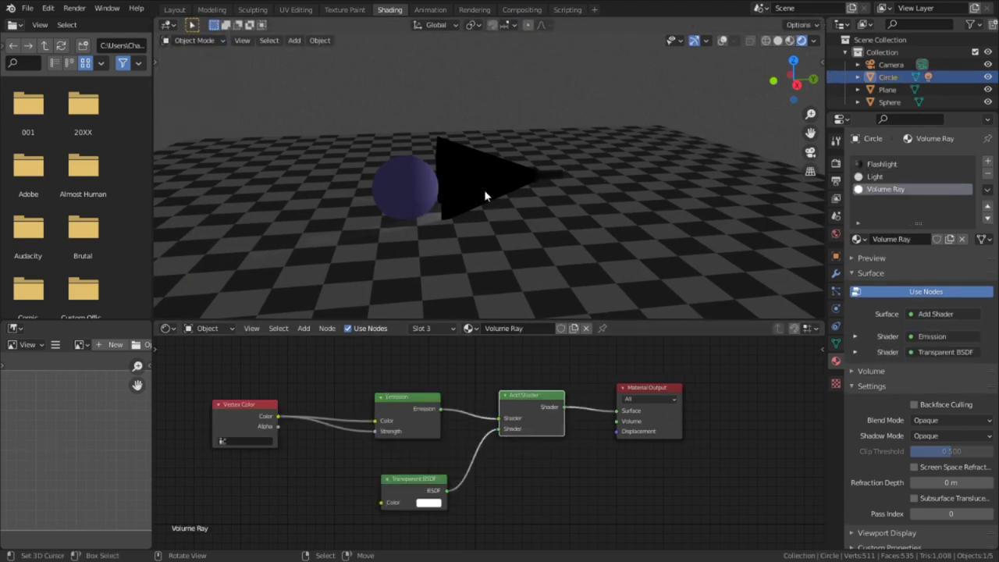
# - Set the Volume Ray material's Blend Mode to Alpha Blend and Shadow Mode to None
pyautogui.click(936, 421)
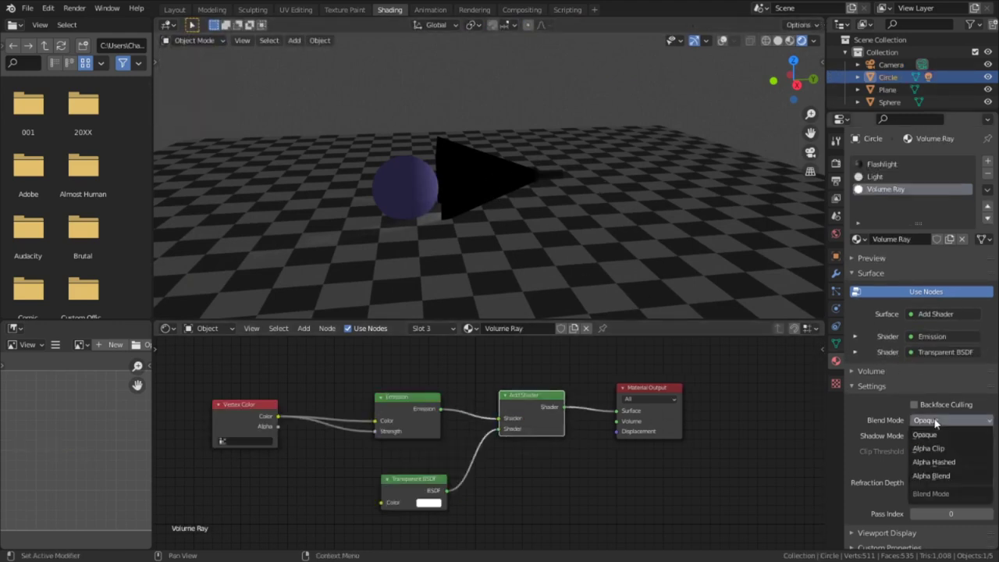
pyautogui.click(936, 476)
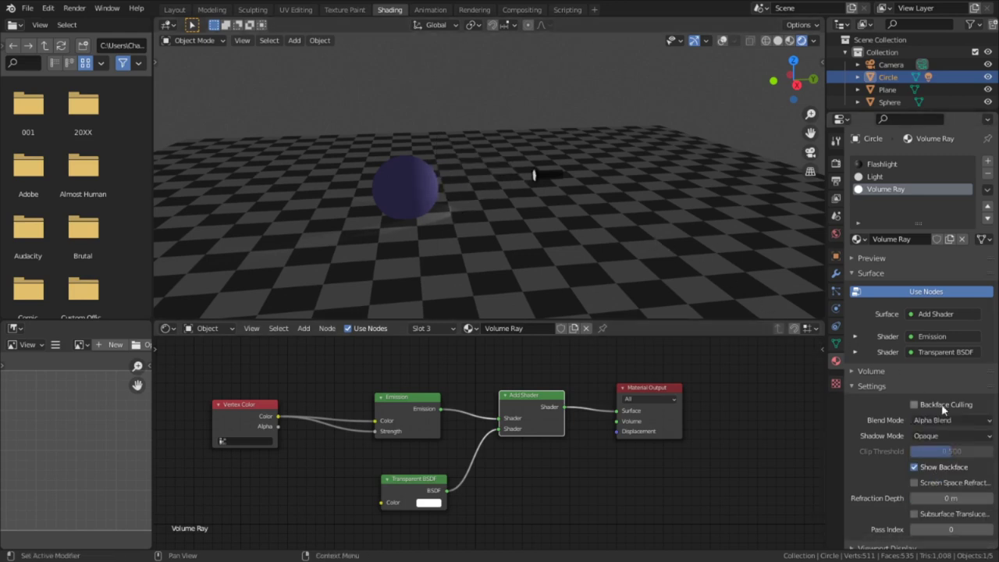
pyautogui.click(953, 439)
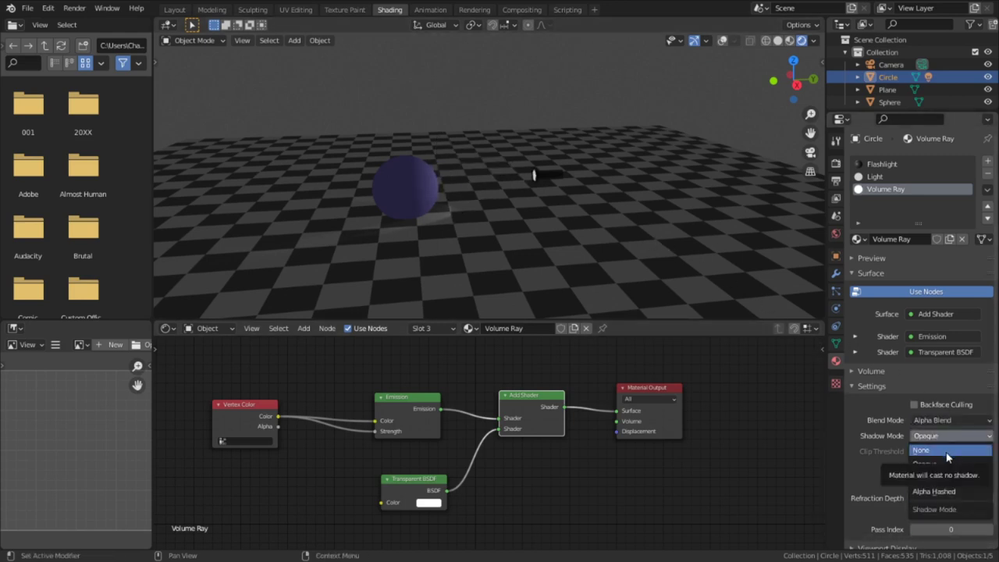
pyautogui.click(948, 451)
pyautogui.scroll(4, 476, 138)
pyautogui.keyDown('shift'); pyautogui.moveTo(476, 138); pyautogui.dragTo(585, 196, button='middle'); pyautogui.keyUp('shift')
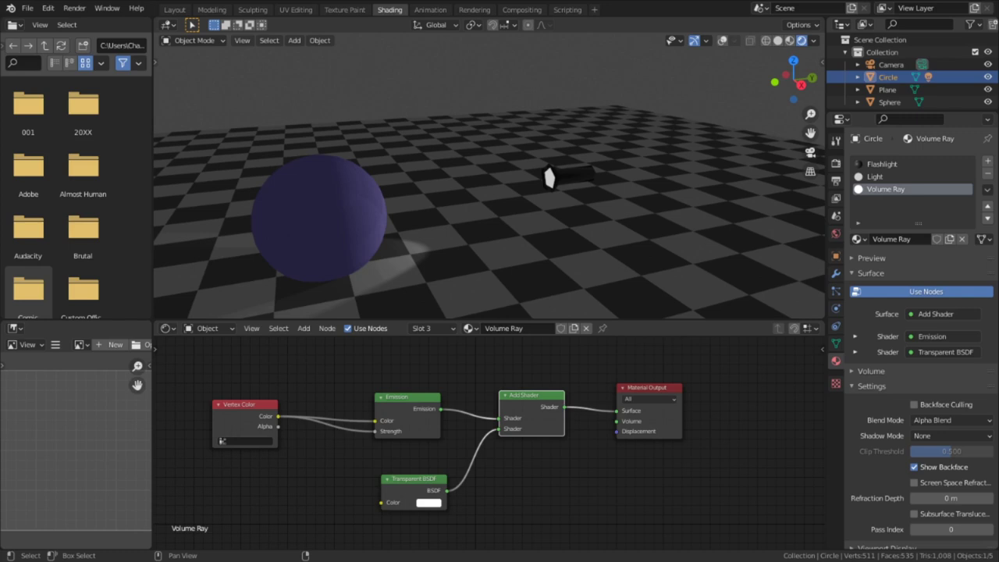
# - Fill the cone's vertex colours in Vertex Paint with face masking on
pyautogui.click(196, 40)
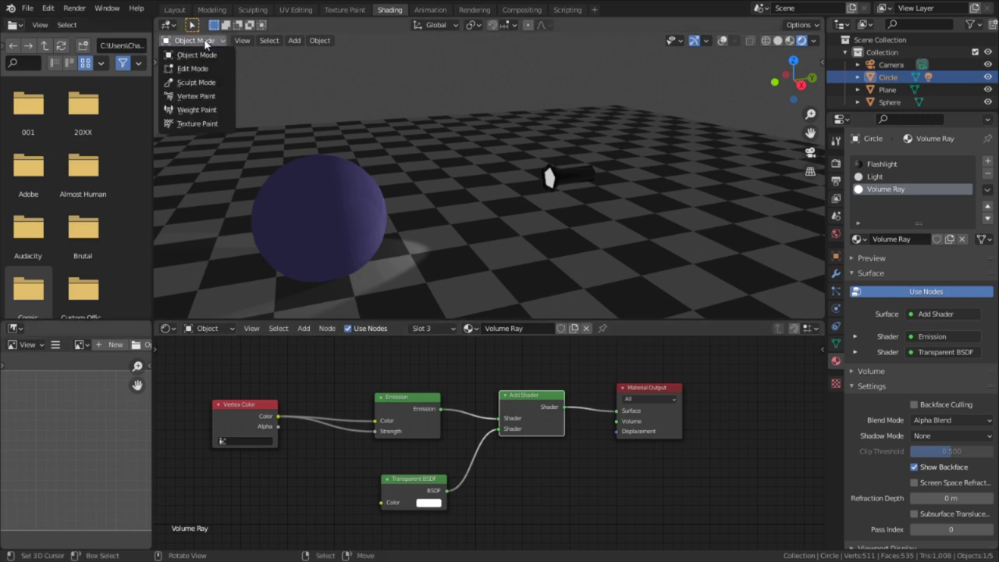
pyautogui.click(206, 98)
pyautogui.moveTo(536, 219); pyautogui.dragTo(458, 185, button='middle')
pyautogui.press('2')
pyautogui.press('Tab')
pyautogui.moveTo(359, 84); pyautogui.dragTo(340, 68, button='middle')
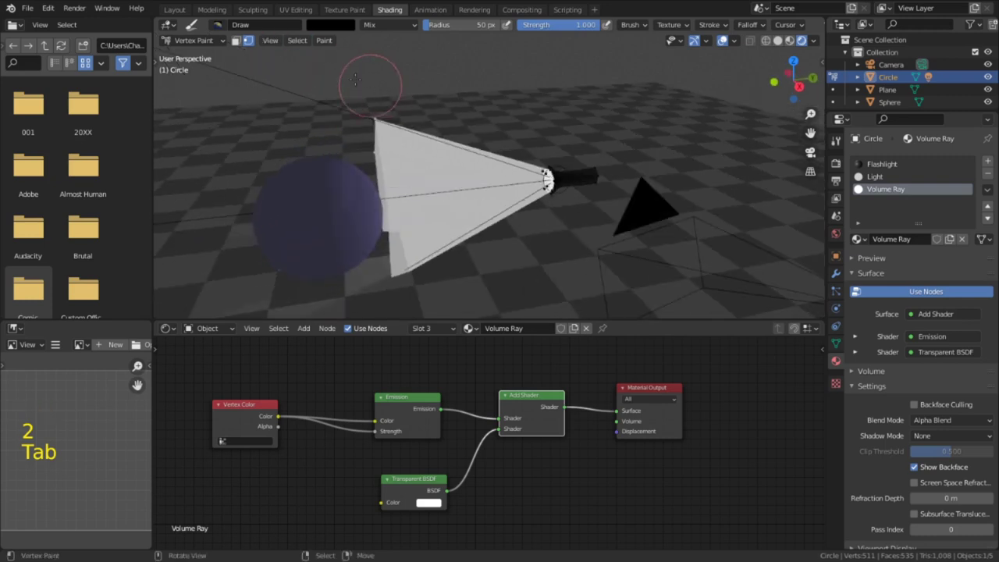
pyautogui.hotkey('shift', 'k')
pyautogui.moveTo(520, 196); pyautogui.dragTo(497, 215, button='middle')
# - Add six evenly spaced edge loops across the cone in Edit Mode, then return to Object Mode
pyautogui.press('Tab')
pyautogui.hotkey('ctrl', 'r')
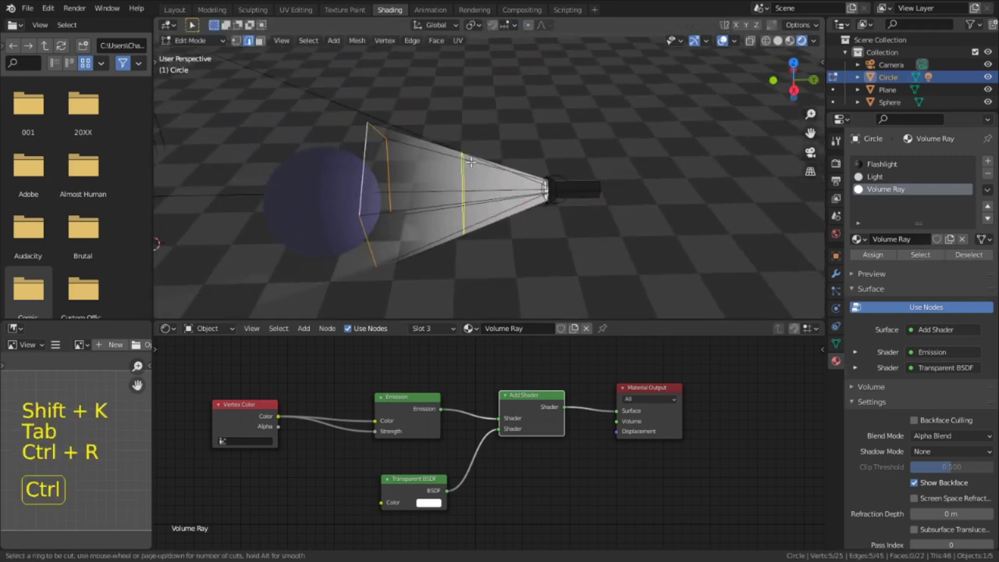
pyautogui.click(471, 162)
pyautogui.rightClick(471, 162)
pyautogui.moveTo(560, 192); pyautogui.dragTo(531, 177, button='middle')
pyautogui.press('Tab')
pyautogui.hotkey('shift', 'space')
# - Set the brush blend to Color and paint the cone darker toward its wide end
pyautogui.moveTo(248, 405); pyautogui.dragTo(259, 402)
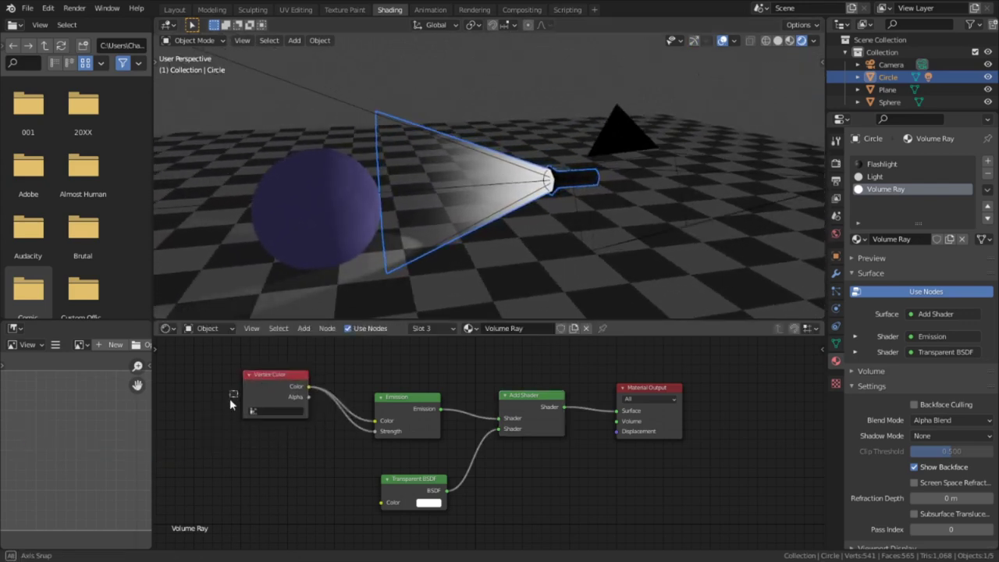
pyautogui.moveTo(260, 384)
pyautogui.mouseDown()
pyautogui.moveTo(241, 403)
pyautogui.moveTo(280, 403)
pyautogui.moveTo(267, 427)
pyautogui.mouseUp()
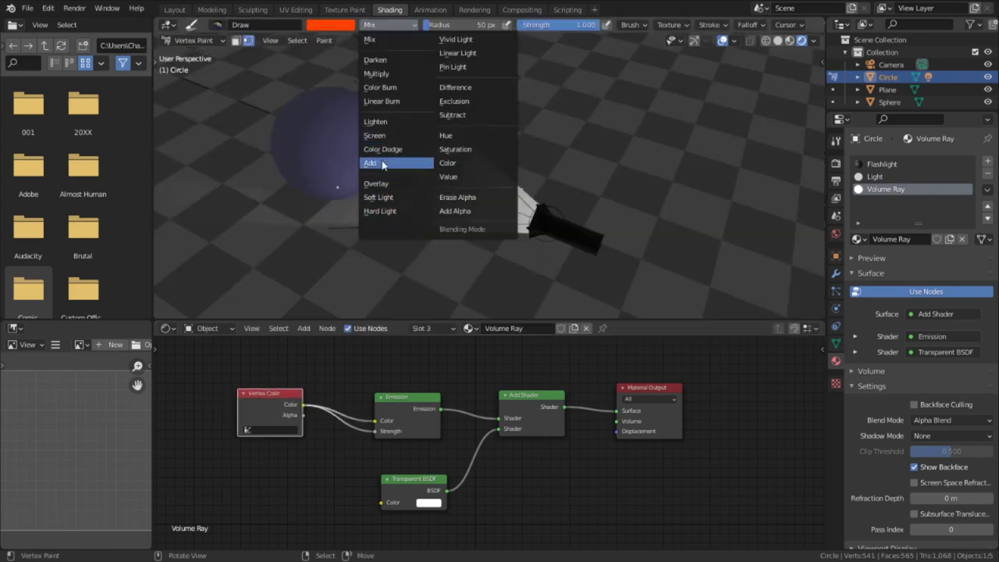
pyautogui.click(451, 163)
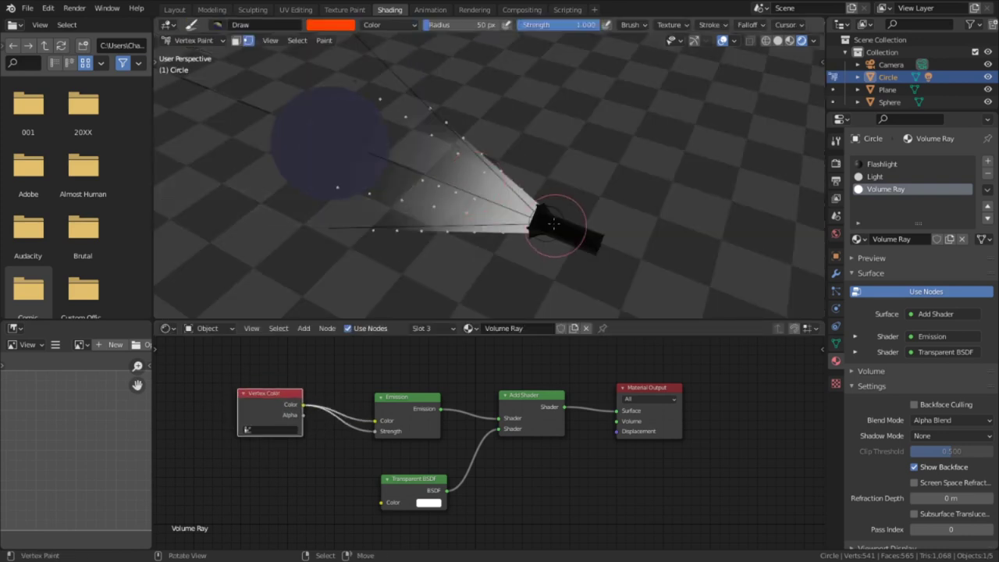
pyautogui.moveTo(542, 218); pyautogui.dragTo(385, 114)
pyautogui.hotkey('shift', 'f')
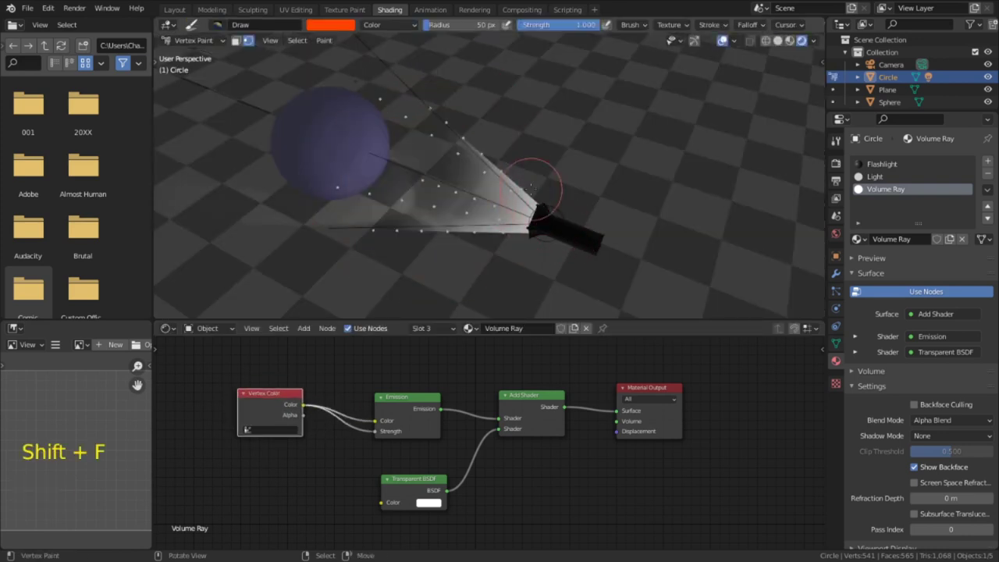
pyautogui.moveTo(524, 190)
pyautogui.mouseDown()
pyautogui.moveTo(419, 138)
pyautogui.moveTo(569, 195)
pyautogui.moveTo(495, 190)
pyautogui.mouseUp()
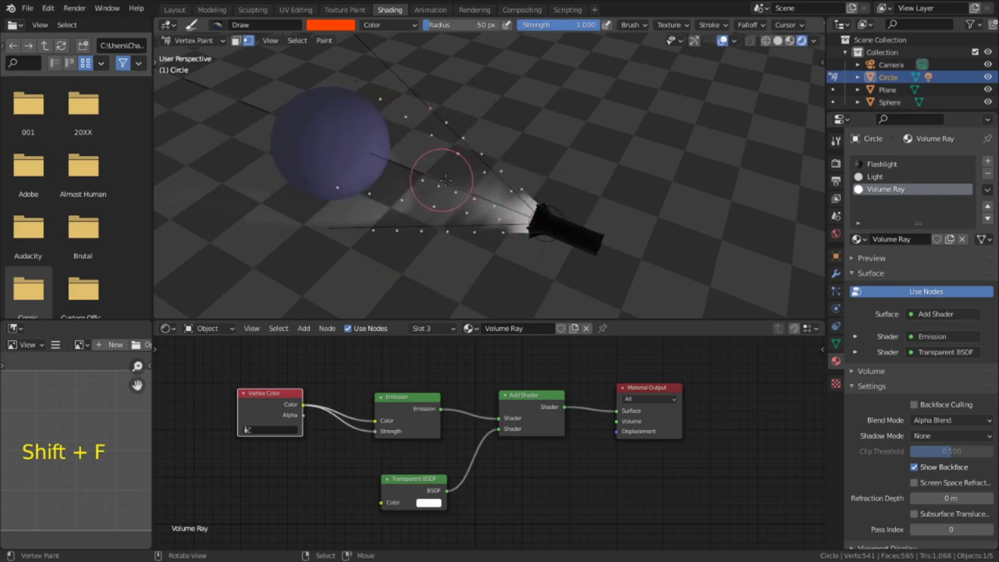
pyautogui.hotkey('shift', 'a')
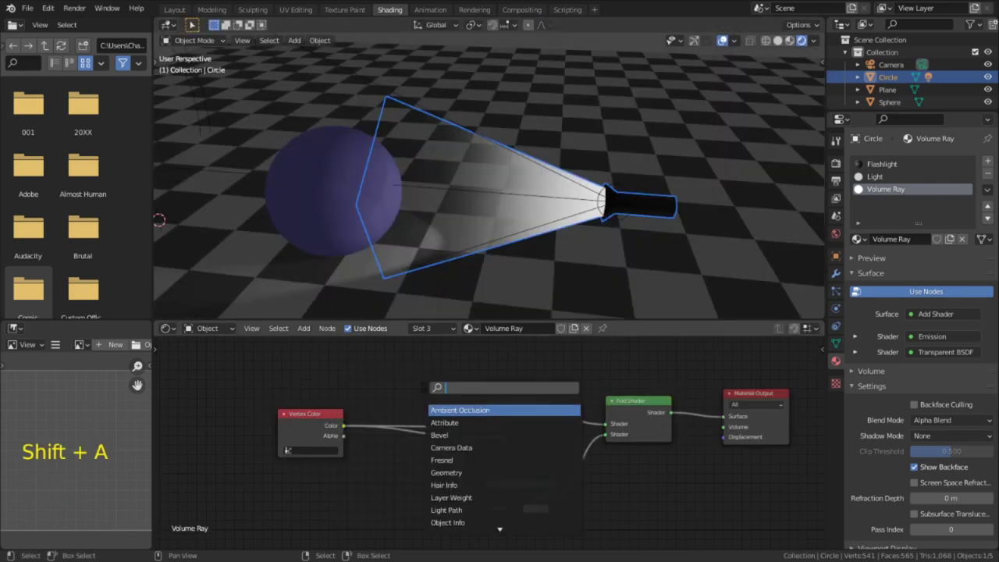
# - Insert a Color-mode Mix node on the Vertex Color link, tint it, and fill the cone red
pyautogui.write('mix')
pyautogui.press('Return')
pyautogui.click(435, 403)
pyautogui.click(436, 407)
pyautogui.click(415, 219)
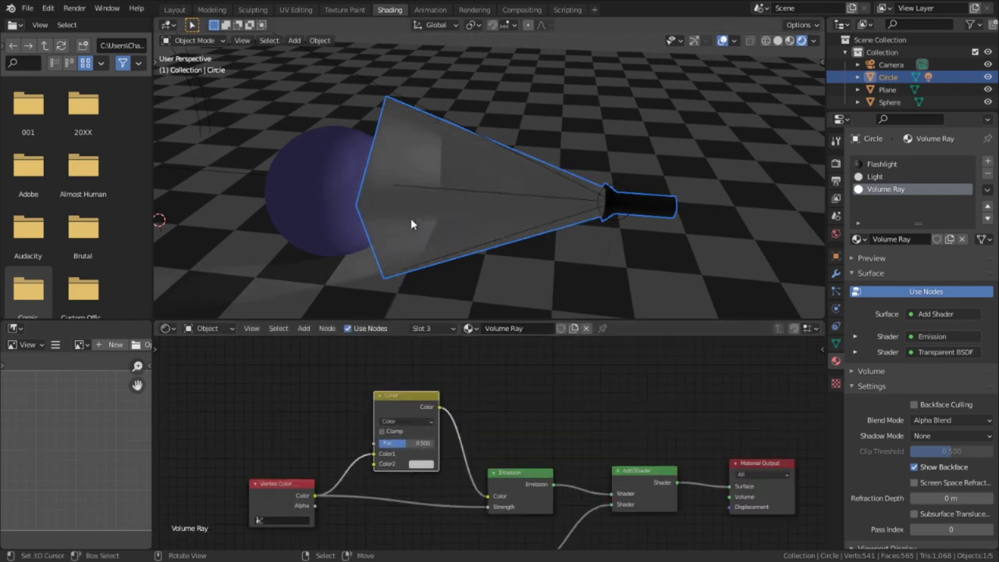
pyautogui.click(420, 464)
pyautogui.keyDown('shift'); pyautogui.moveTo(448, 363); pyautogui.dragTo(414, 370); pyautogui.keyUp('shift')
pyautogui.hotkey('shift', 'k')
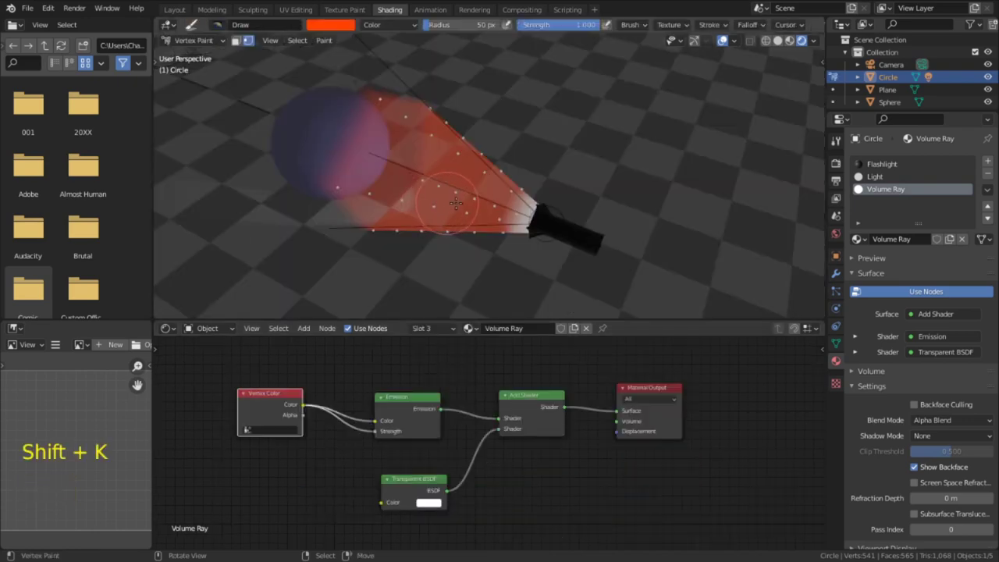
pyautogui.moveTo(469, 202); pyautogui.dragTo(502, 194, button='middle')
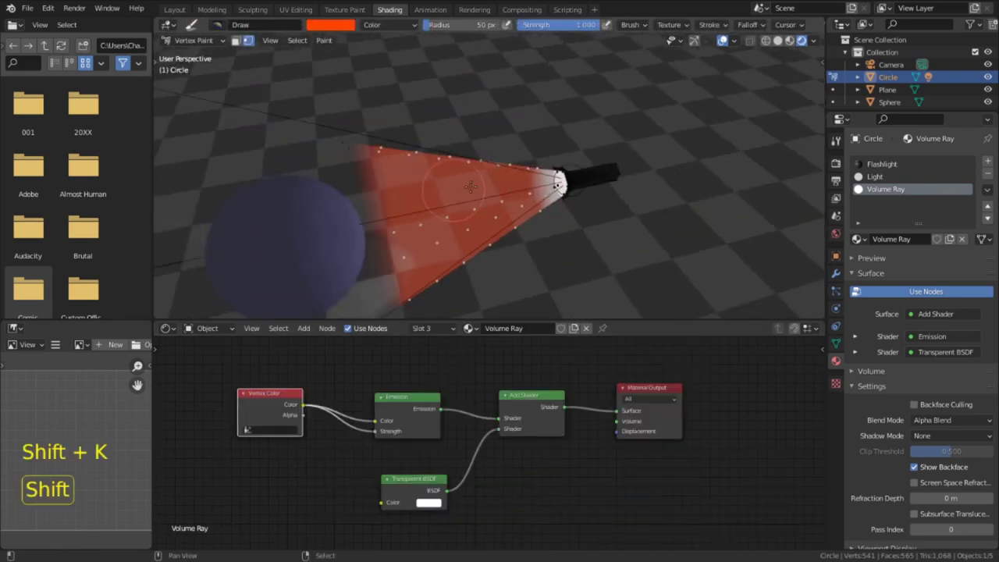
# - Zoom in on the Mix node and set Fac to 1.000 with a pale pink Color2
pyautogui.press('a')
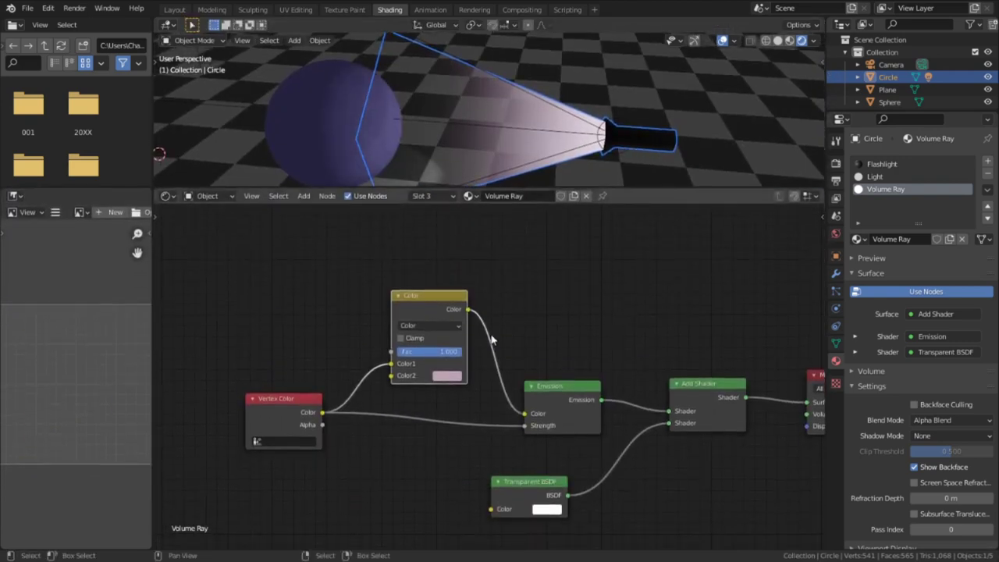
pyautogui.scroll(2, 492, 340)
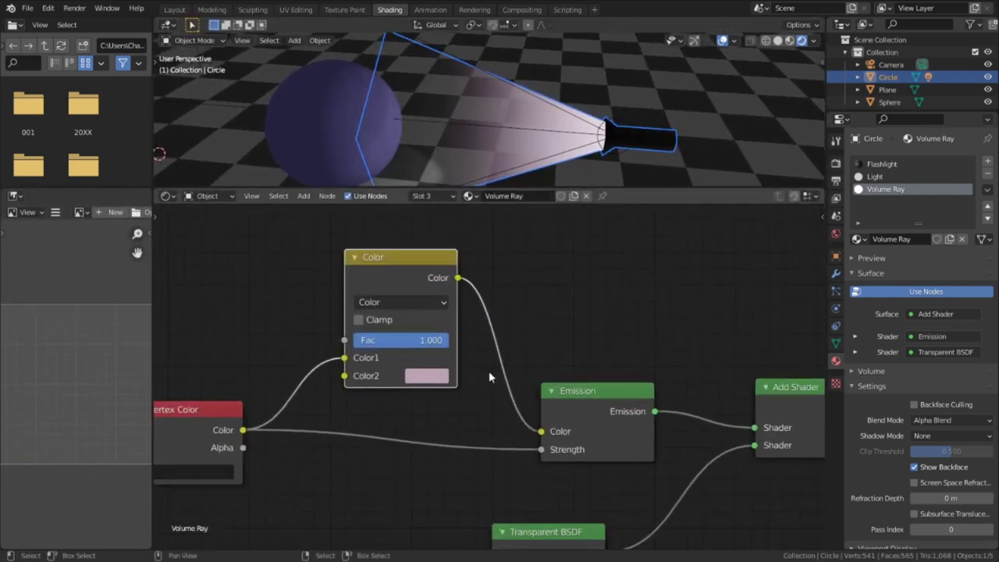
pyautogui.moveTo(488, 372); pyautogui.dragTo(559, 328, button='middle')
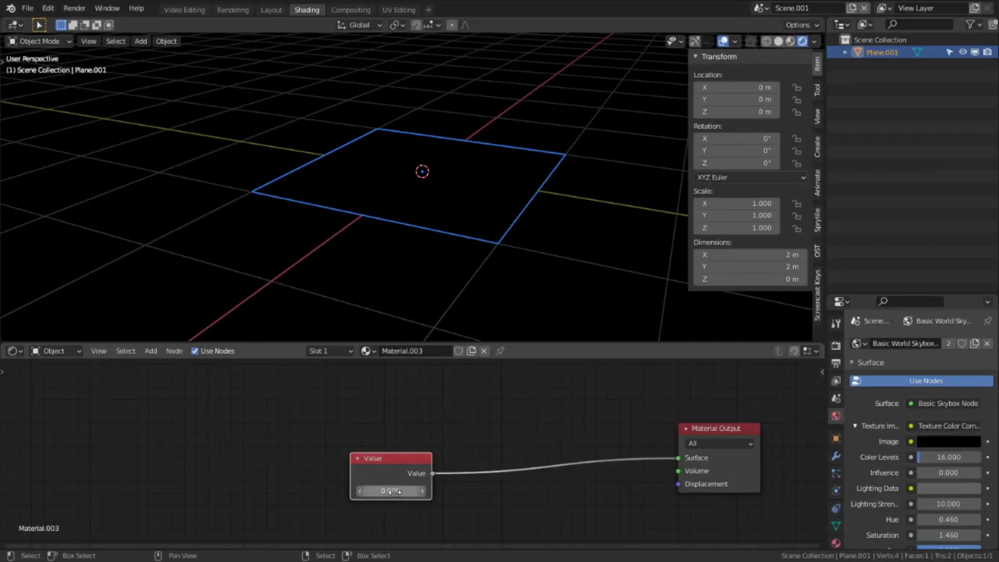
pyautogui.moveTo(395, 490)
pyautogui.mouseDown()
pyautogui.moveTo(461, 490)
pyautogui.moveTo(312, 491)
pyautogui.moveTo(459, 490)
pyautogui.moveTo(375, 491)
pyautogui.mouseUp()
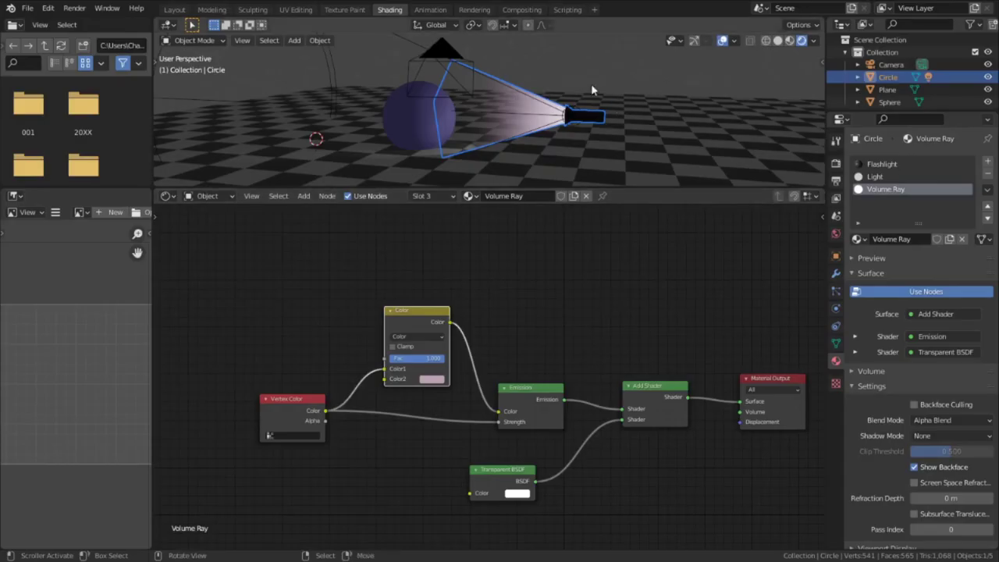
# - Move Vertex Color left, unplug its Color from Emission Strength, and adjust the strength value
pyautogui.moveTo(310, 412); pyautogui.dragTo(278, 428)
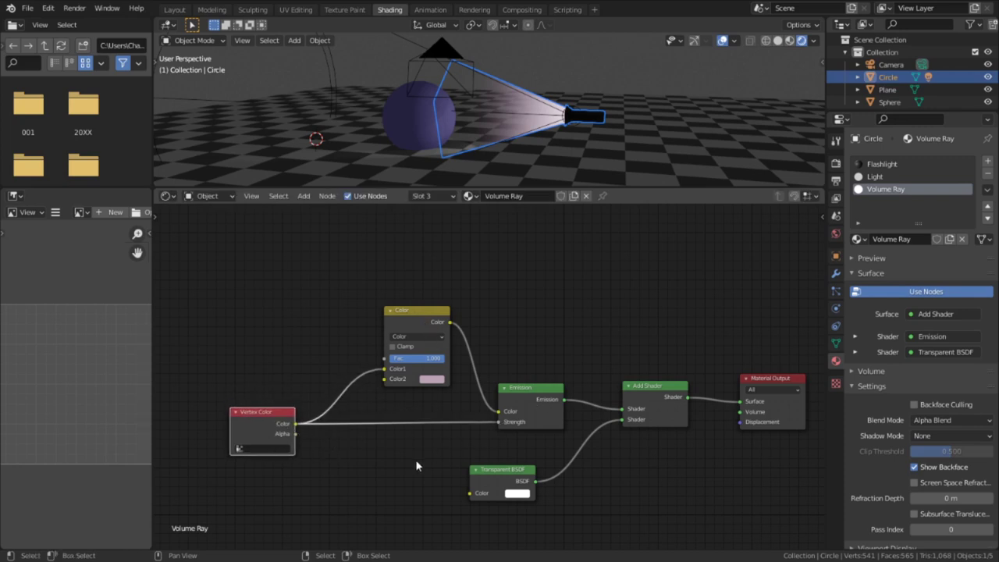
pyautogui.moveTo(498, 421); pyautogui.dragTo(441, 439)
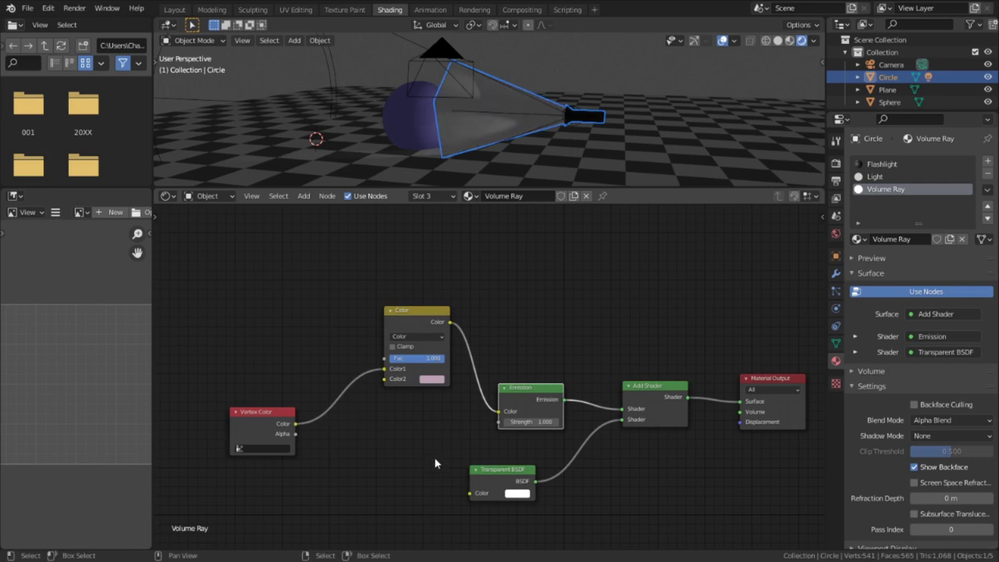
pyautogui.keyDown('shift'); pyautogui.moveTo(533, 421); pyautogui.dragTo(590, 422); pyautogui.keyUp('shift')
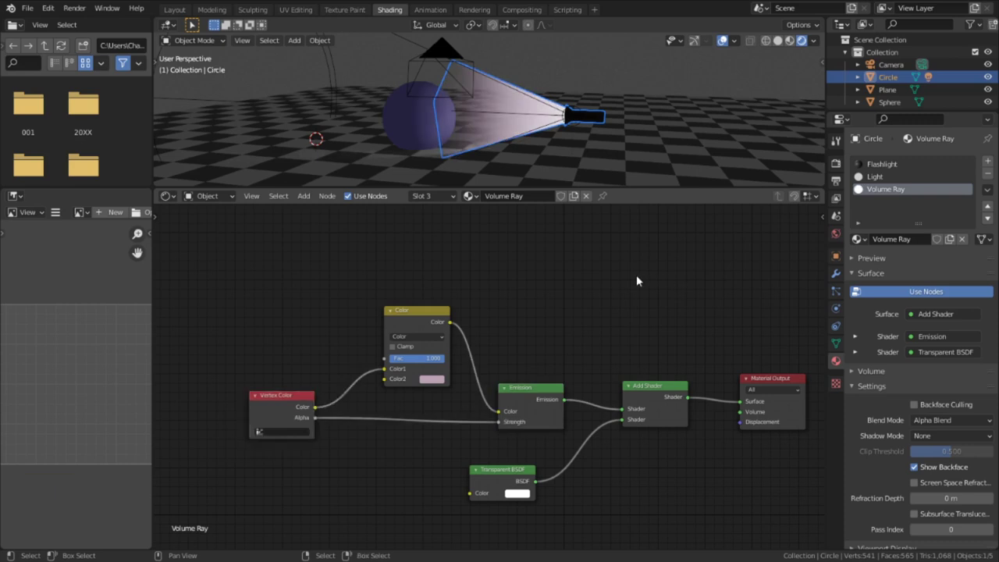
# - Insert a Math node on the Alpha-to-Strength link set to Multiply by 10
pyautogui.hotkey('shift', 'a')
pyautogui.click(636, 277)
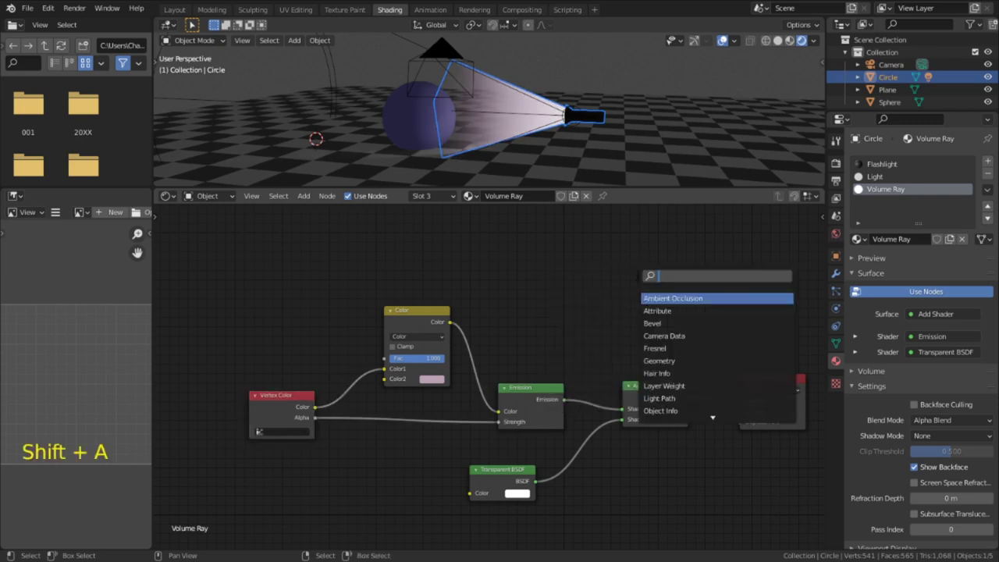
pyautogui.write('math')
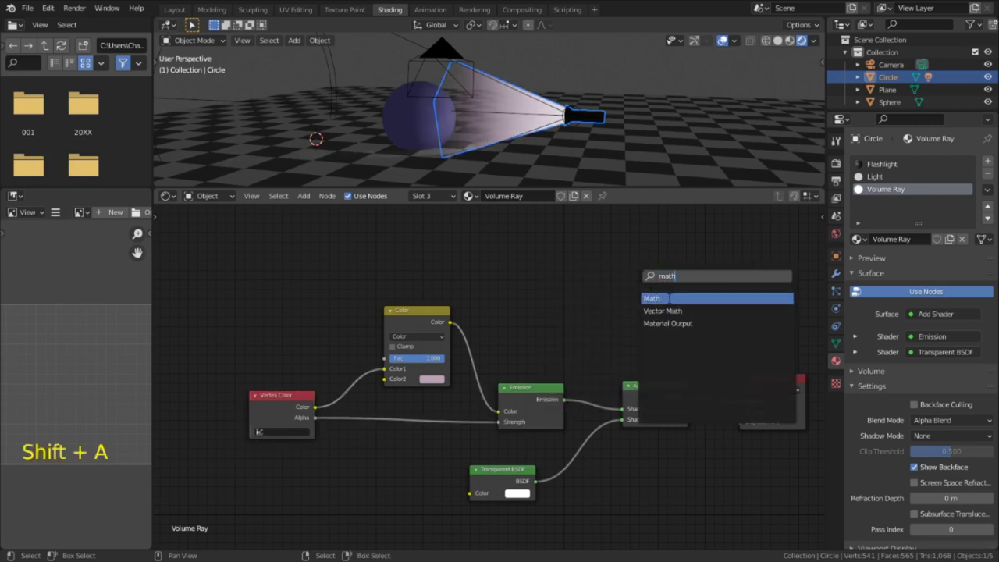
pyautogui.click(668, 298)
pyautogui.click(402, 443)
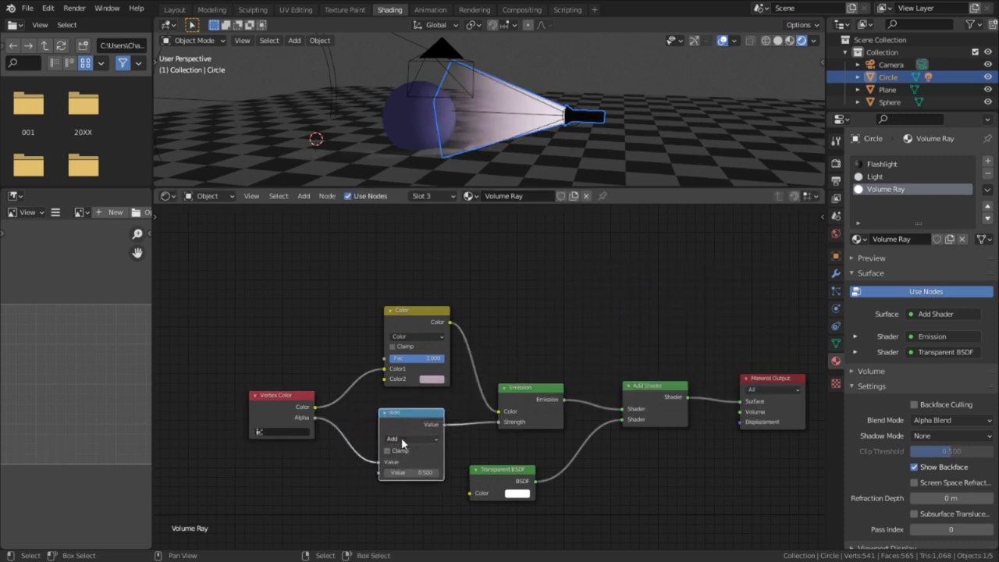
pyautogui.click(402, 439)
pyautogui.click(398, 339)
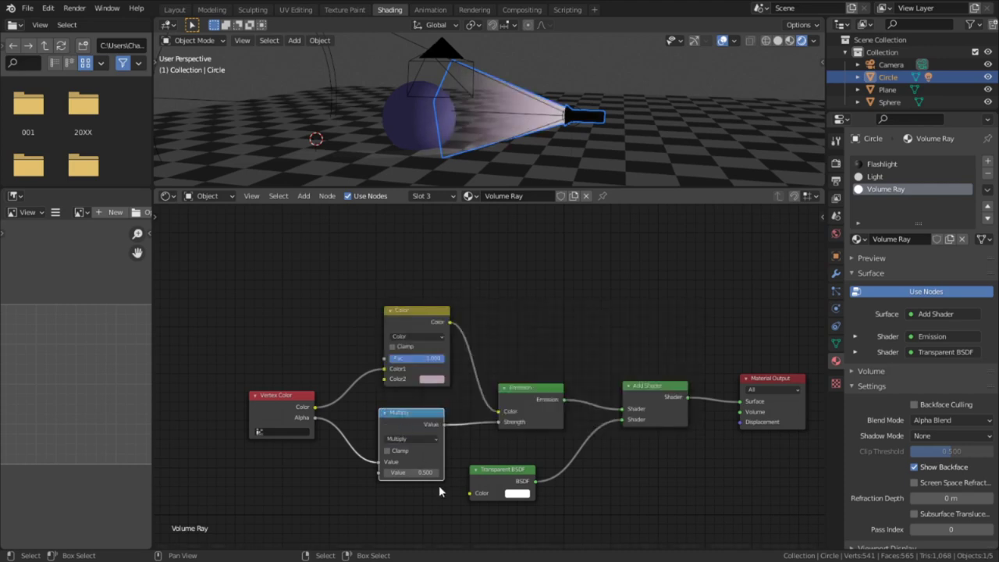
pyautogui.keyDown('shift'); pyautogui.moveTo(402, 473); pyautogui.dragTo(439, 473); pyautogui.keyUp('shift')
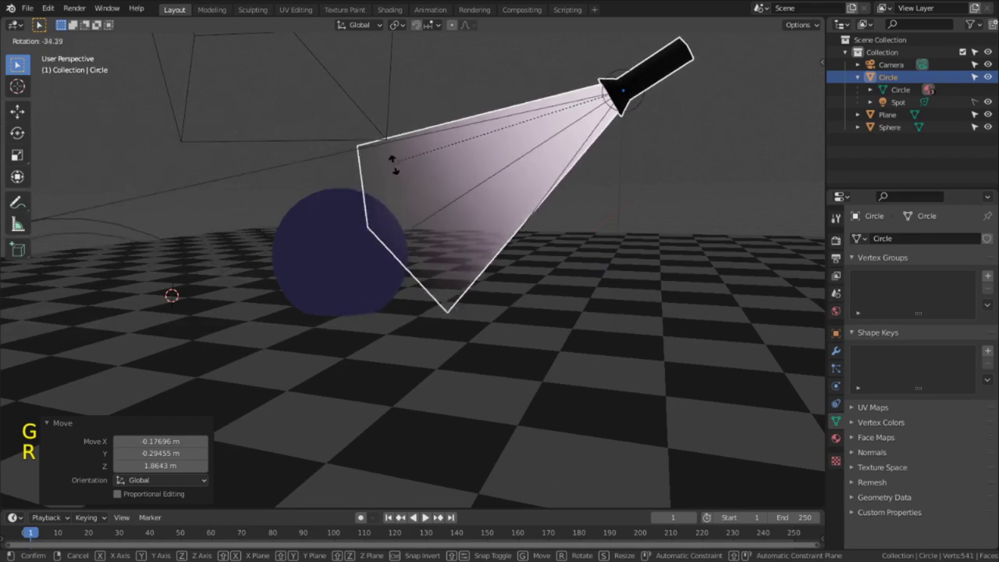
# - Confirm the spot light's rotation, then hide overlays and orbit to check the beam hits the sphere
pyautogui.click(484, 250)
pyautogui.moveTo(484, 250); pyautogui.dragTo(756, 14, button='middle')
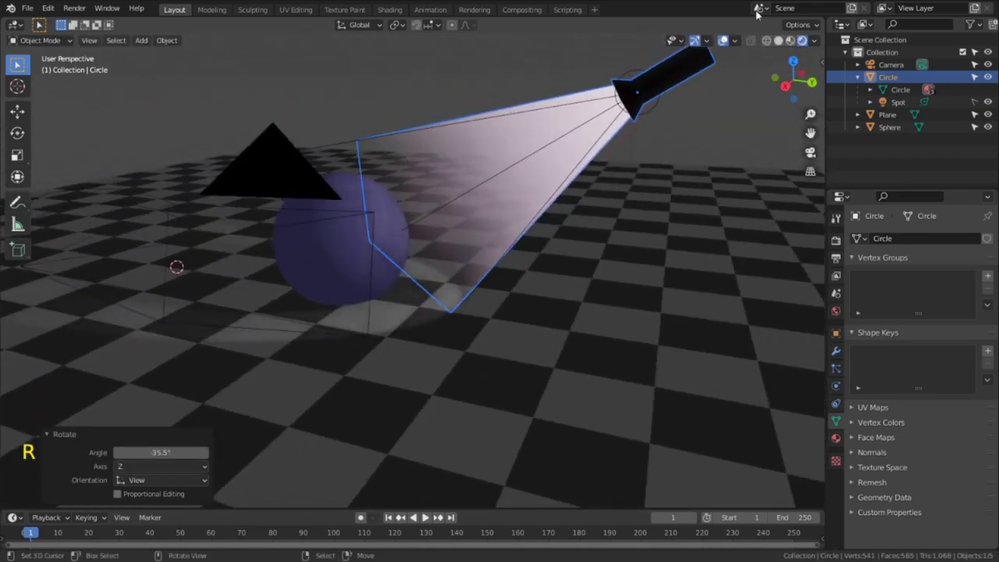
pyautogui.click(723, 40)
pyautogui.moveTo(539, 226)
pyautogui.mouseDown(button='middle')
pyautogui.moveTo(513, 234)
pyautogui.moveTo(591, 216)
pyautogui.moveTo(590, 203)
pyautogui.moveTo(425, 234)
pyautogui.moveTo(442, 234)
pyautogui.mouseUp(button='middle')
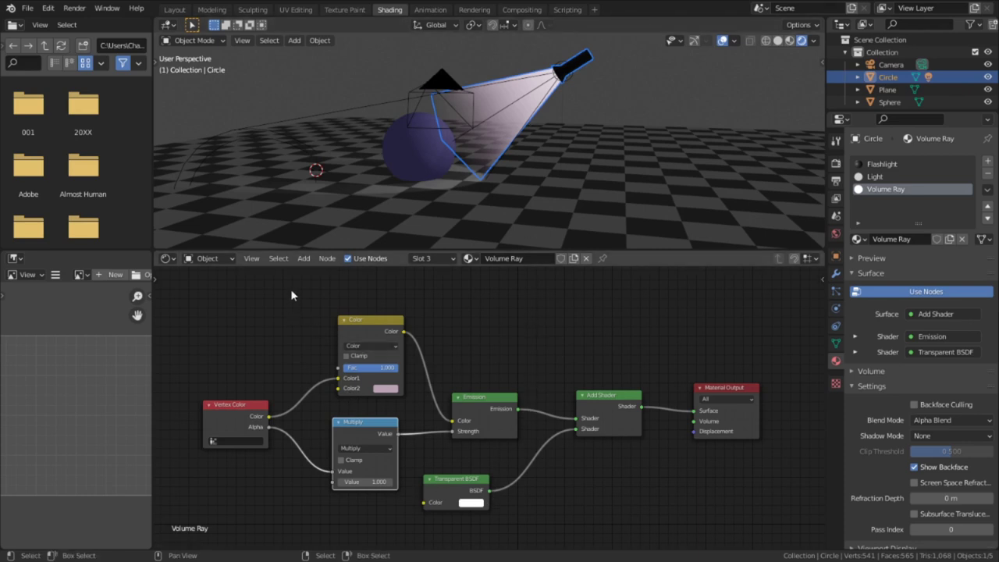
# - Box-select the mix, multiply and shader nodes and pack them into a node group with Ctrl+G
pyautogui.moveTo(297, 275); pyautogui.dragTo(673, 539)
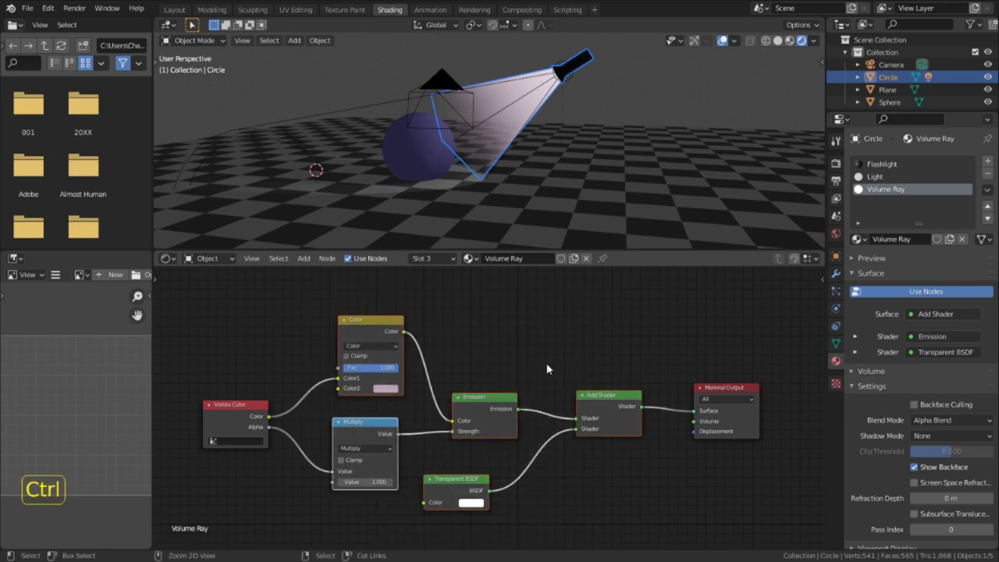
pyautogui.hotkey('ctrl', 'g')
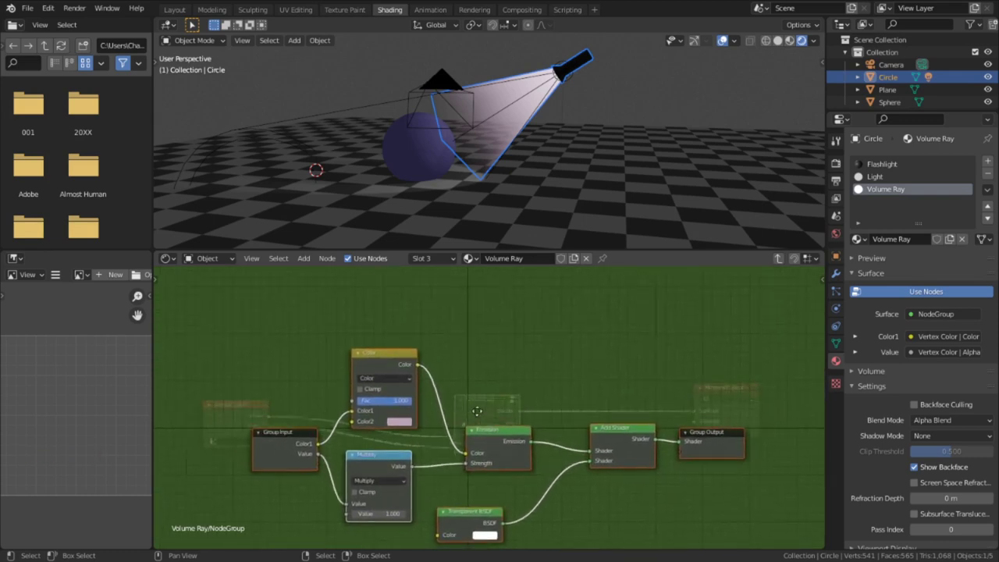
# - Back in the material, name the node group 'Emission Sha…', correcting a typo
pyautogui.press('Tab')
pyautogui.hscroll(-5, 443, 453)
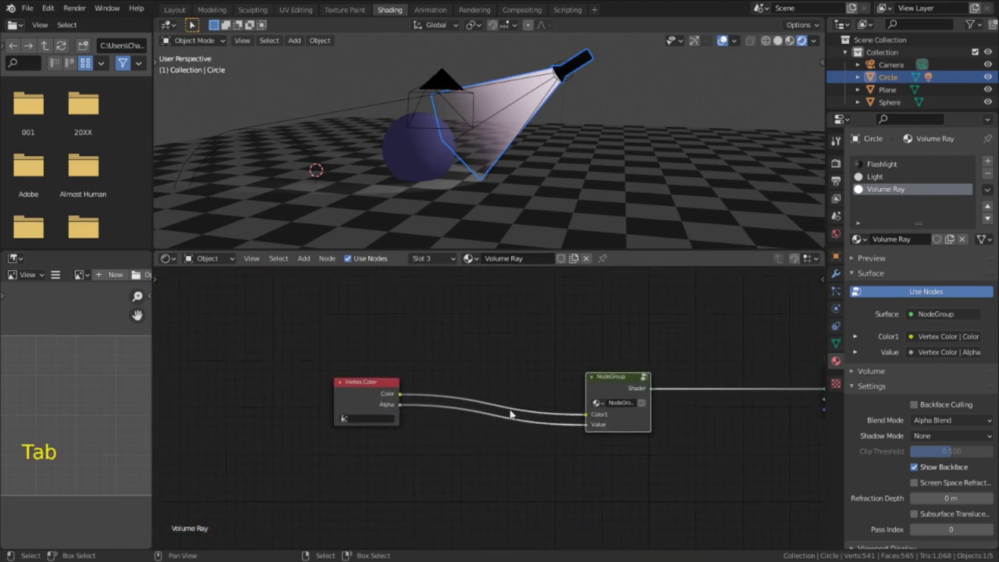
pyautogui.write('Em')
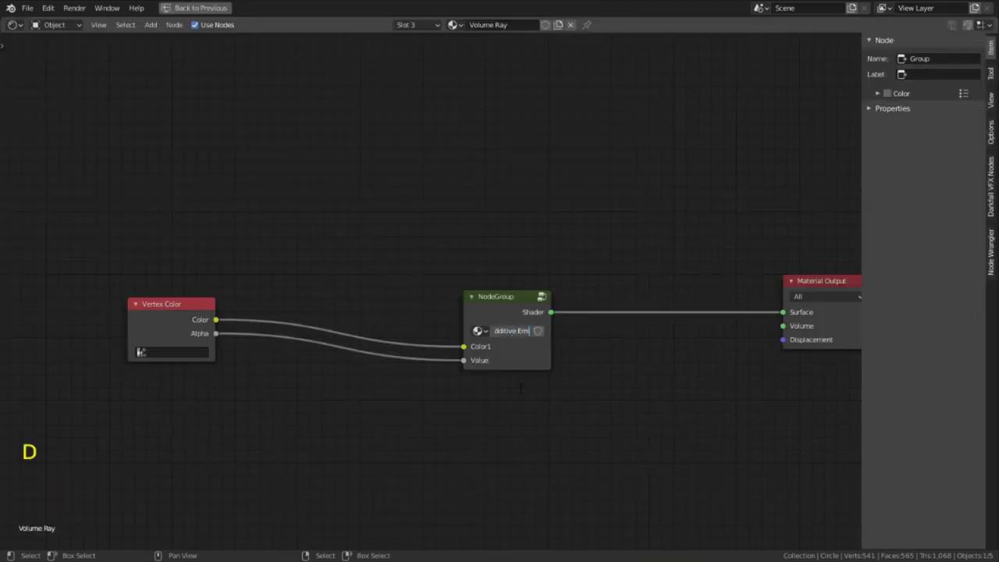
pyautogui.write('ission Sha')
pyautogui.press('BackSpace')
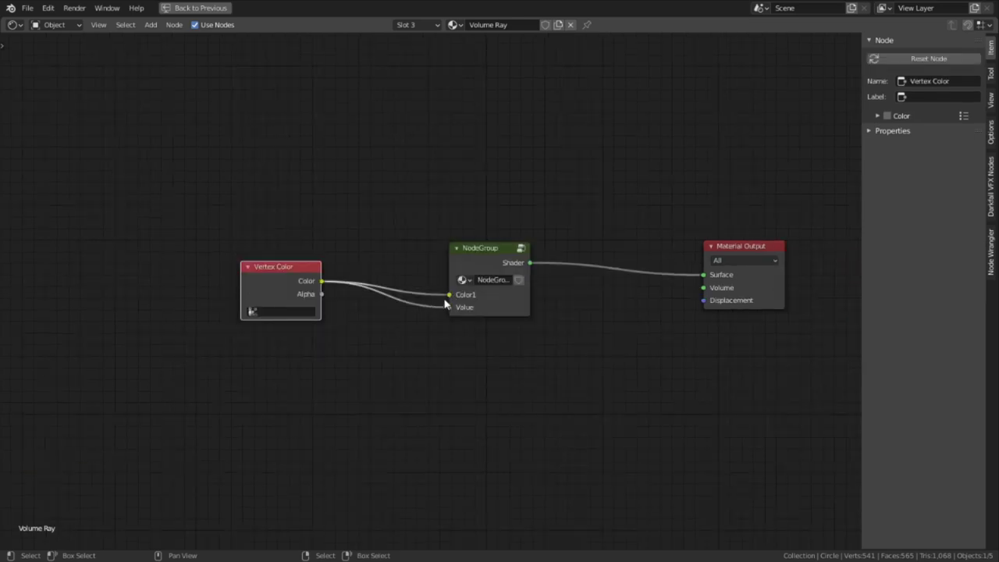
# - Relink Vertex Color's Color output into the group's Value input and nudge the group up-left
pyautogui.moveTo(449, 307)
pyautogui.mouseDown()
pyautogui.moveTo(417, 313)
pyautogui.moveTo(451, 308)
pyautogui.mouseUp()
pyautogui.moveTo(319, 283); pyautogui.dragTo(494, 320)
pyautogui.moveTo(522, 264); pyautogui.dragTo(506, 242)
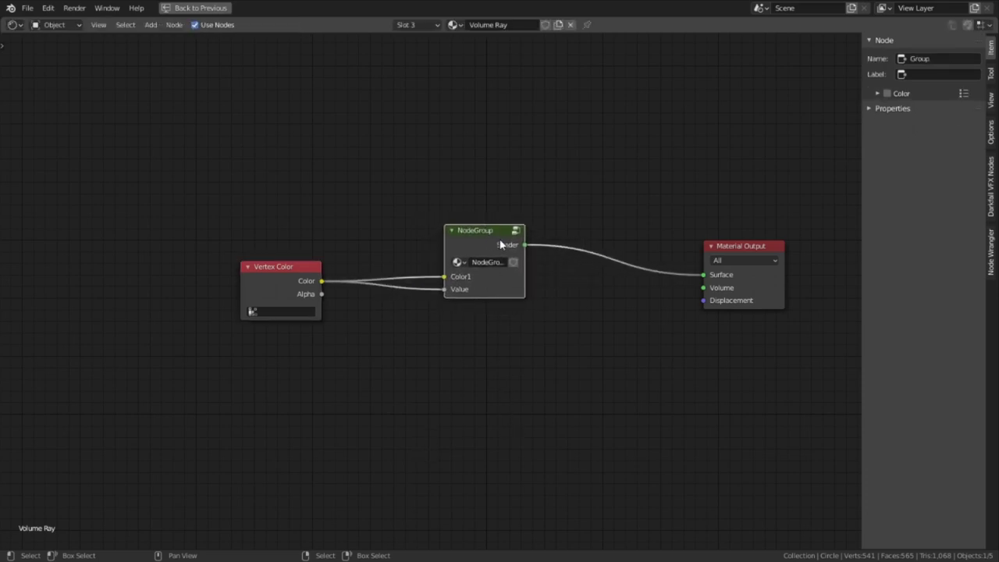
# - Inside the group, delete both the Color1 and Value group inputs
pyautogui.press('Tab')
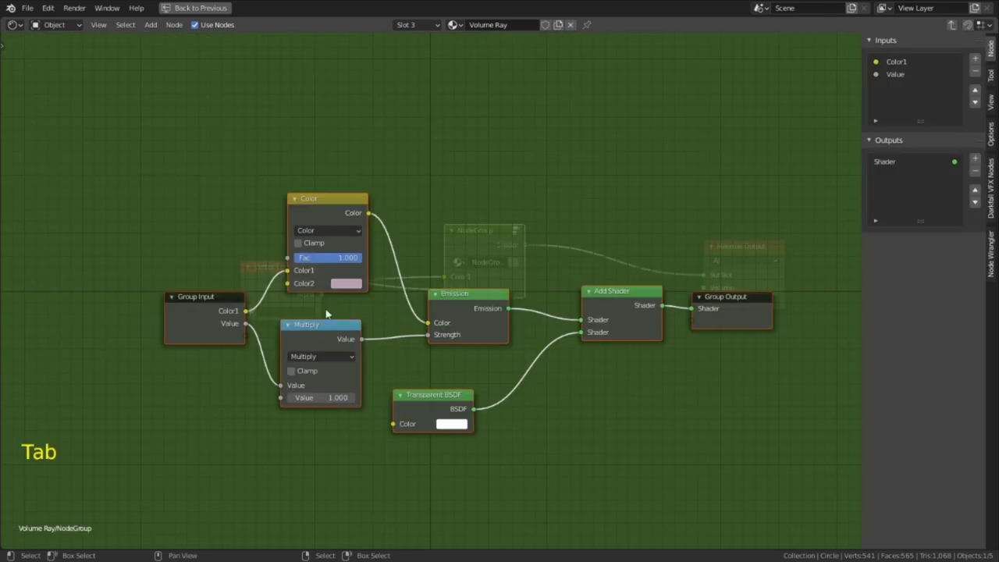
pyautogui.click(186, 314)
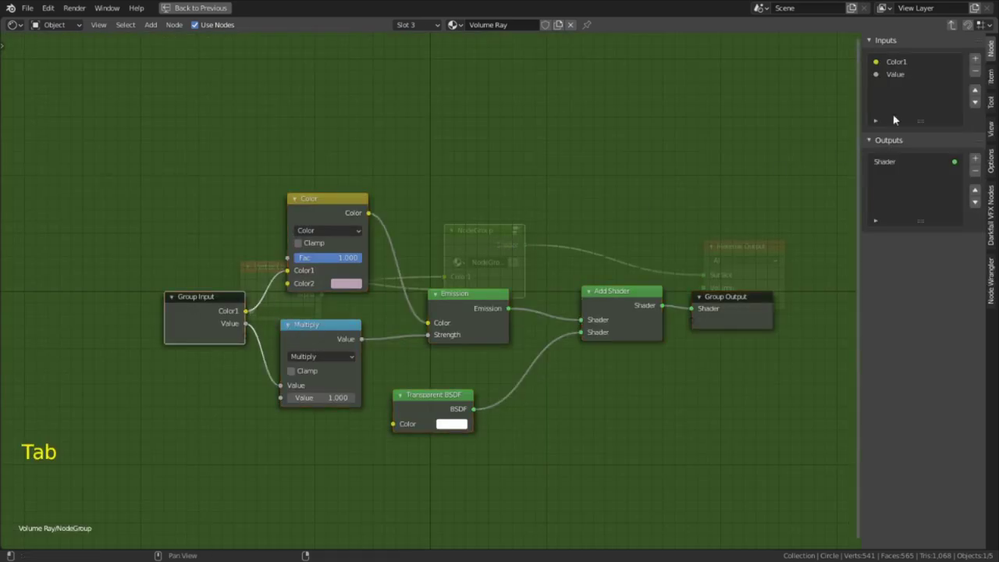
pyautogui.click(975, 70)
pyautogui.click(975, 71)
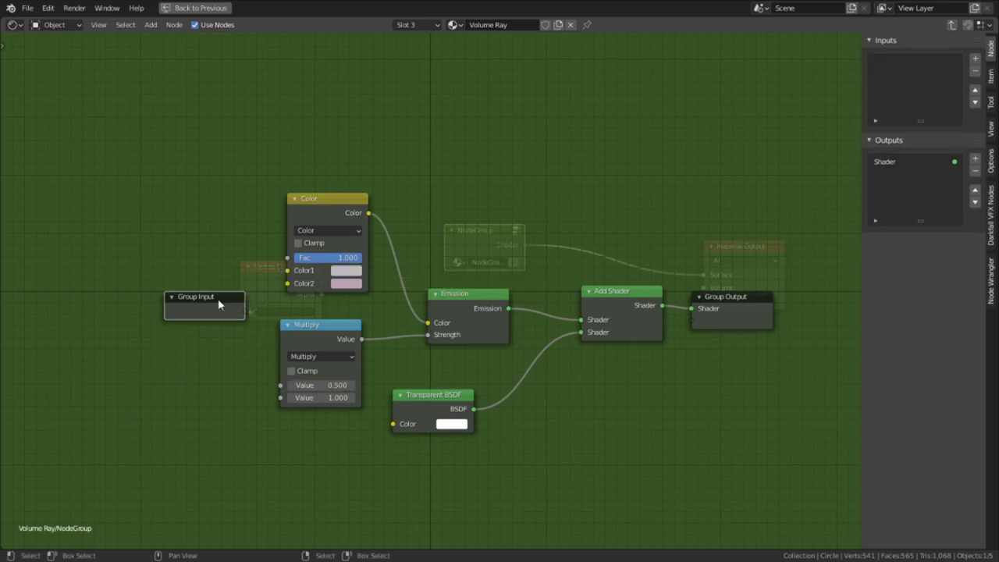
pyautogui.moveTo(219, 304); pyautogui.dragTo(135, 300)
# - Expose the inner Color node's Color1 as the group's only input
pyautogui.moveTo(250, 336); pyautogui.dragTo(422, 333, button='middle')
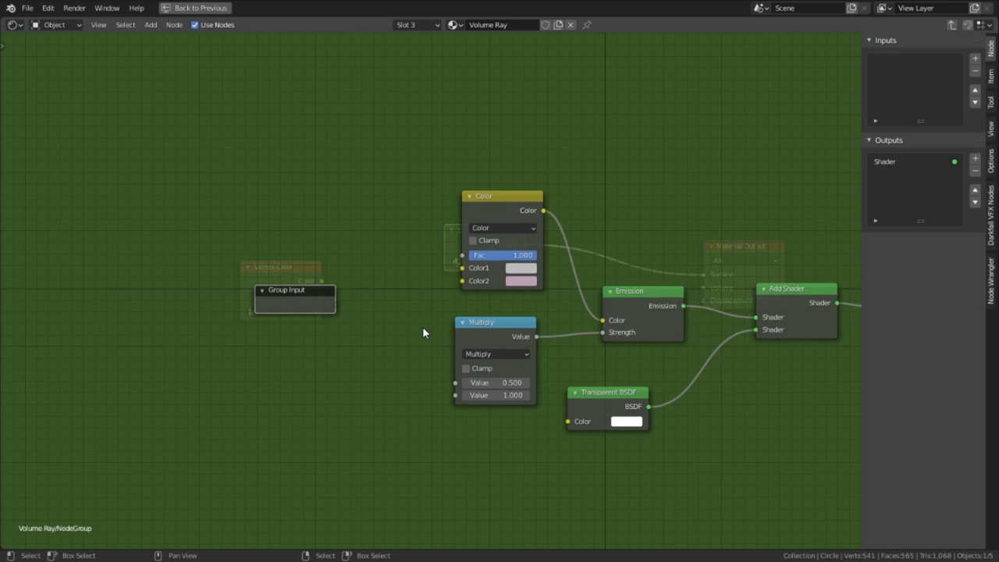
pyautogui.scroll(4, 422, 333)
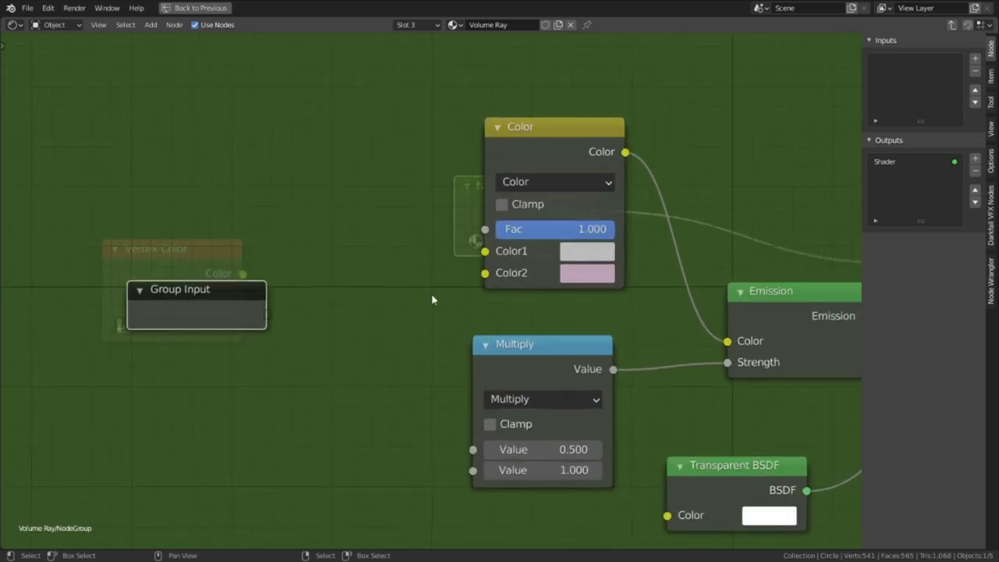
pyautogui.moveTo(484, 255); pyautogui.dragTo(267, 314)
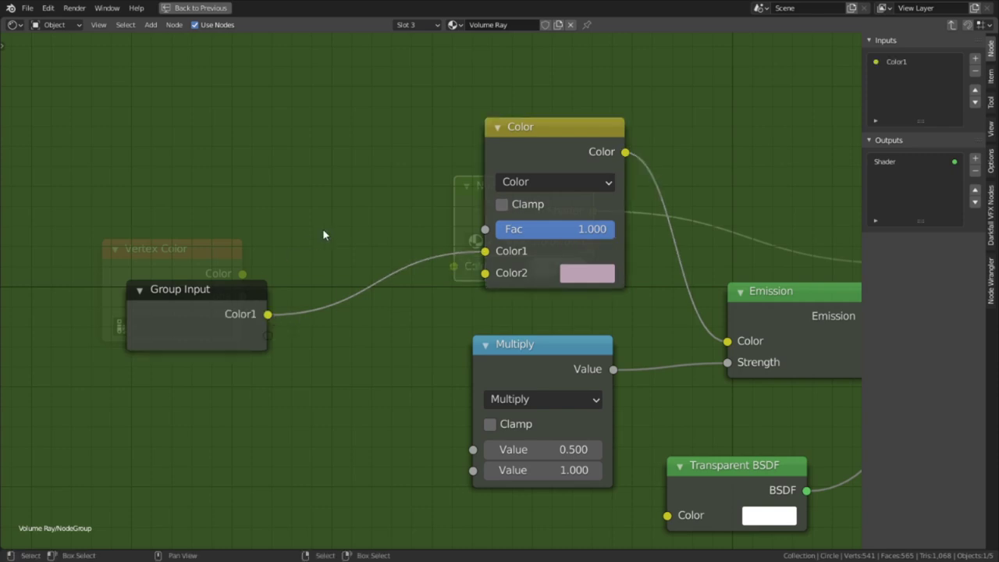
pyautogui.press('Tab')
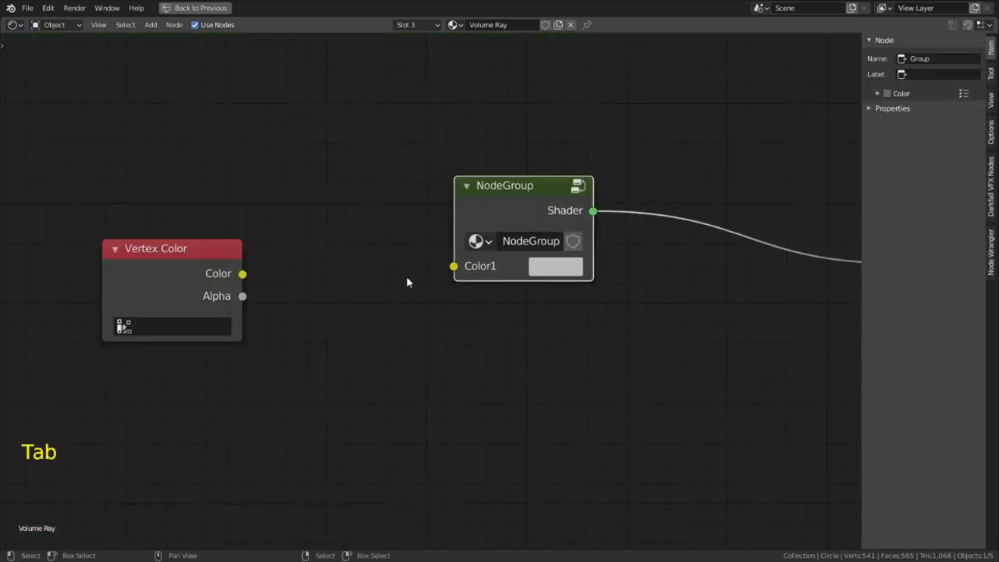
# - Connect Vertex Color to the group's Color1 input and rename that input 'Vertex Color'
pyautogui.moveTo(243, 274); pyautogui.dragTo(454, 266)
pyautogui.press('Tab')
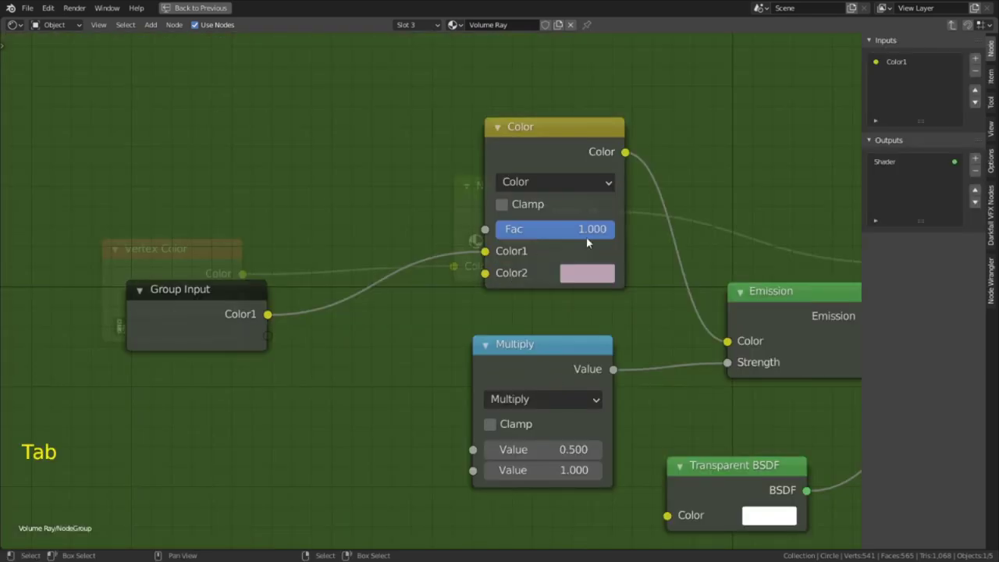
pyautogui.click(909, 61)
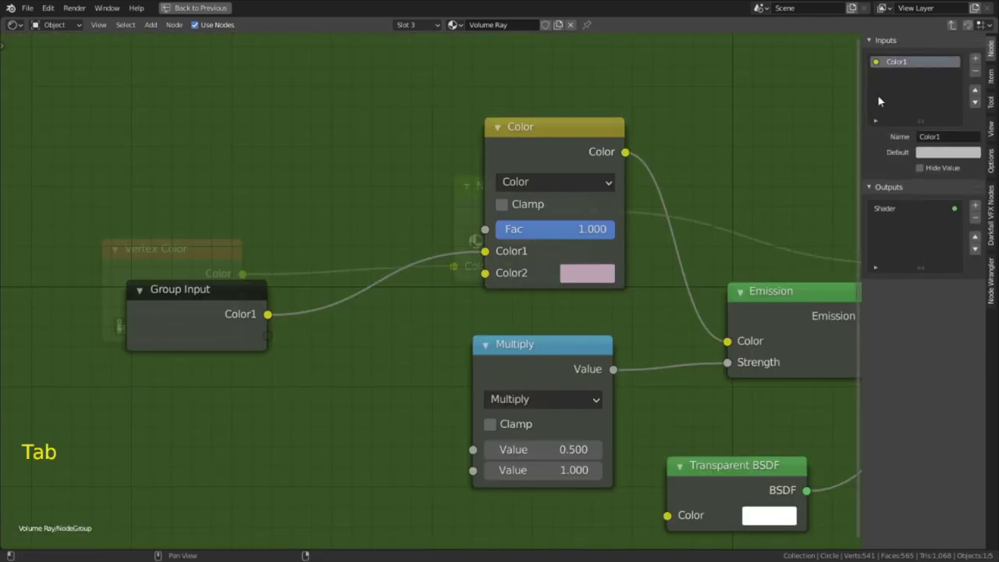
pyautogui.write('Vertex')
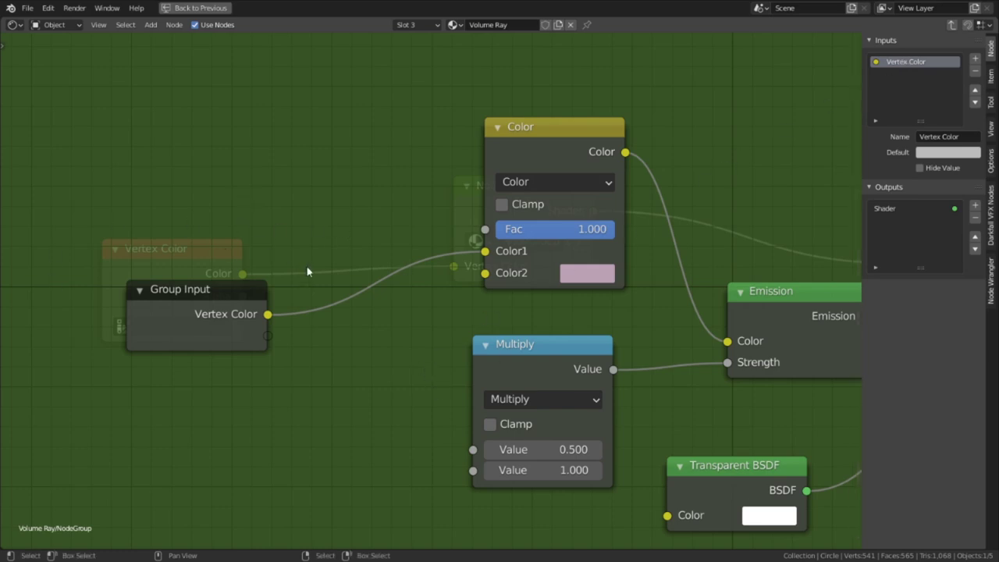
# - Wire Vertex Color into Multiply, and expose Color2 and Multiply's second Value as group inputs
pyautogui.moveTo(266, 315); pyautogui.dragTo(351, 334)
pyautogui.moveTo(435, 408); pyautogui.dragTo(472, 449)
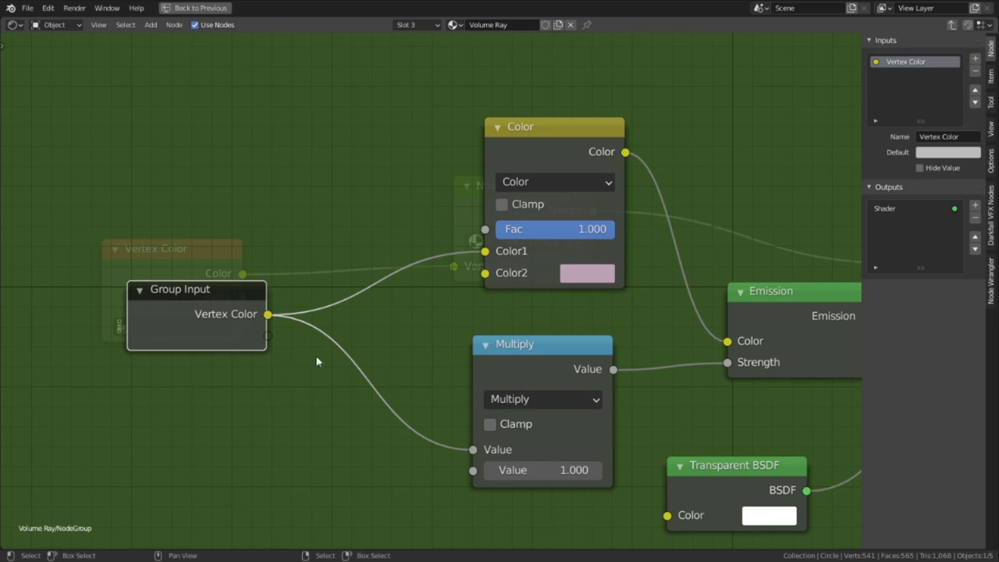
pyautogui.moveTo(489, 279); pyautogui.dragTo(407, 308)
pyautogui.moveTo(301, 335); pyautogui.dragTo(268, 336)
pyautogui.moveTo(473, 470); pyautogui.dragTo(265, 357)
# - Rename the new group inputs 'Color Control' and 'Emission Strength'
pyautogui.click(906, 76)
pyautogui.doubleClick(900, 75)
pyautogui.write('Color Control')
pyautogui.press('Tab')
pyautogui.write('Emission S')
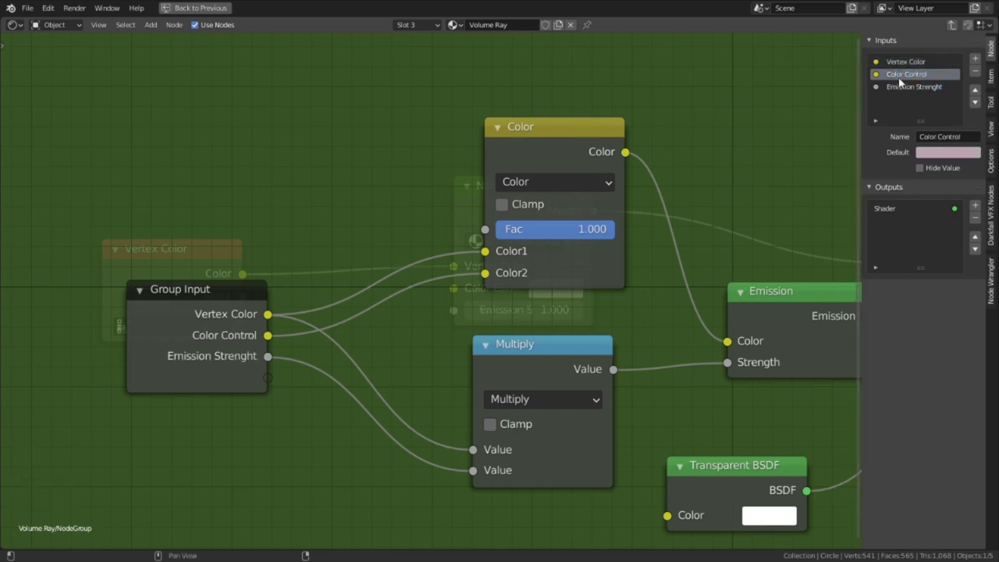
pyautogui.press('Tab')
# - Restore the Shading layout and set Color Control to red with emission strength 4.3
pyautogui.scroll(-3, 511, 156)
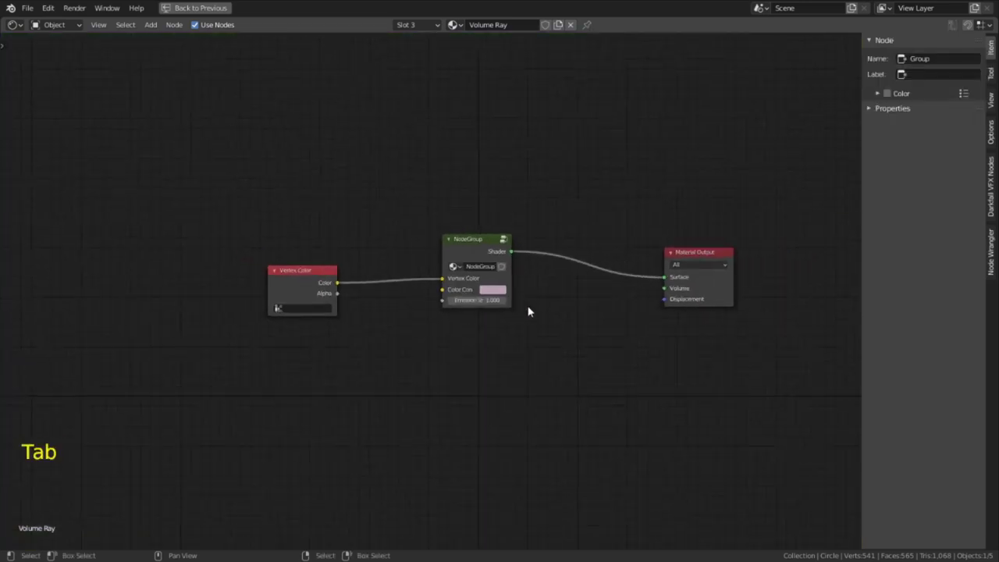
pyautogui.hotkey('ctrl', 'space')
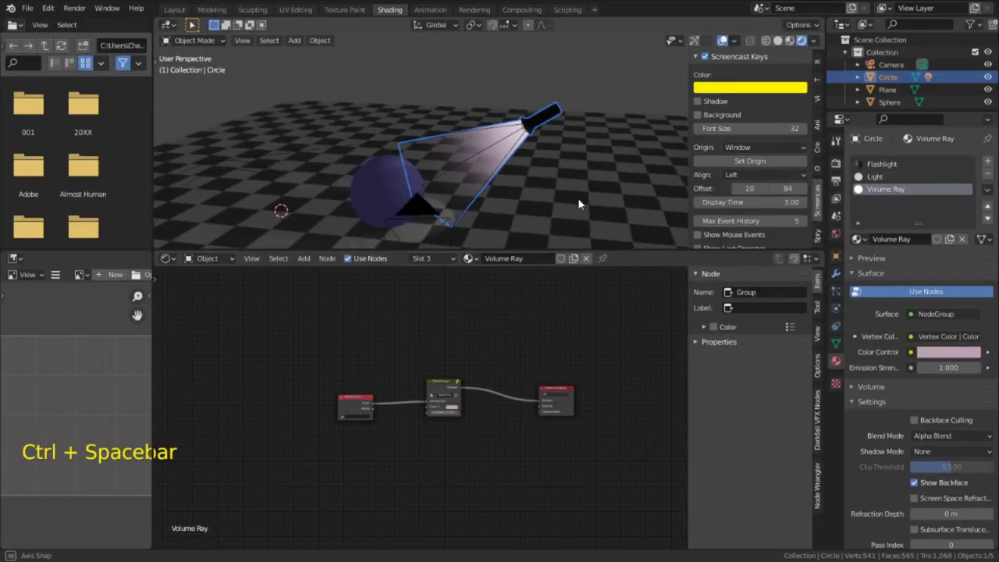
pyautogui.scroll(2, 578, 203)
pyautogui.click(452, 406)
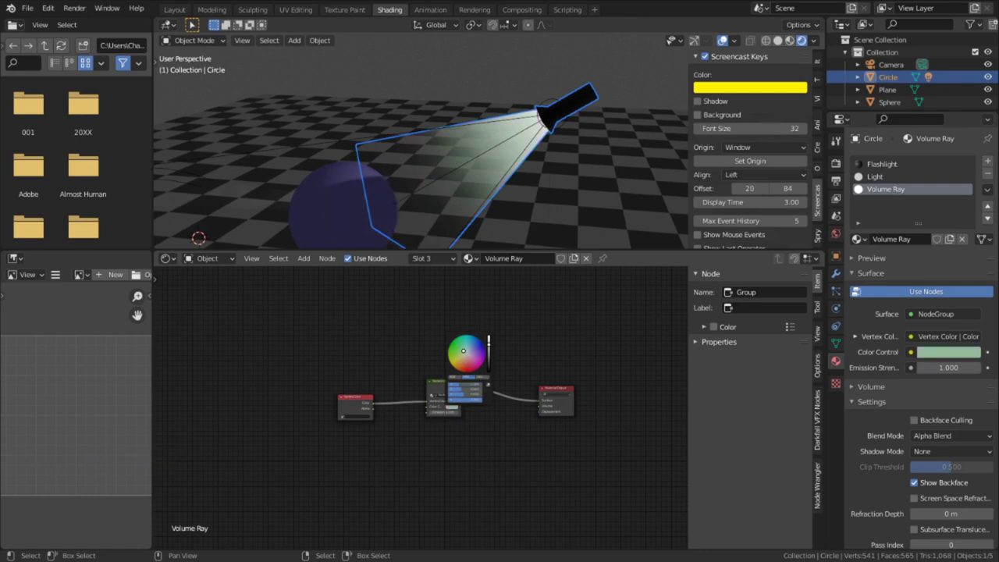
pyautogui.moveTo(463, 351); pyautogui.dragTo(473, 403)
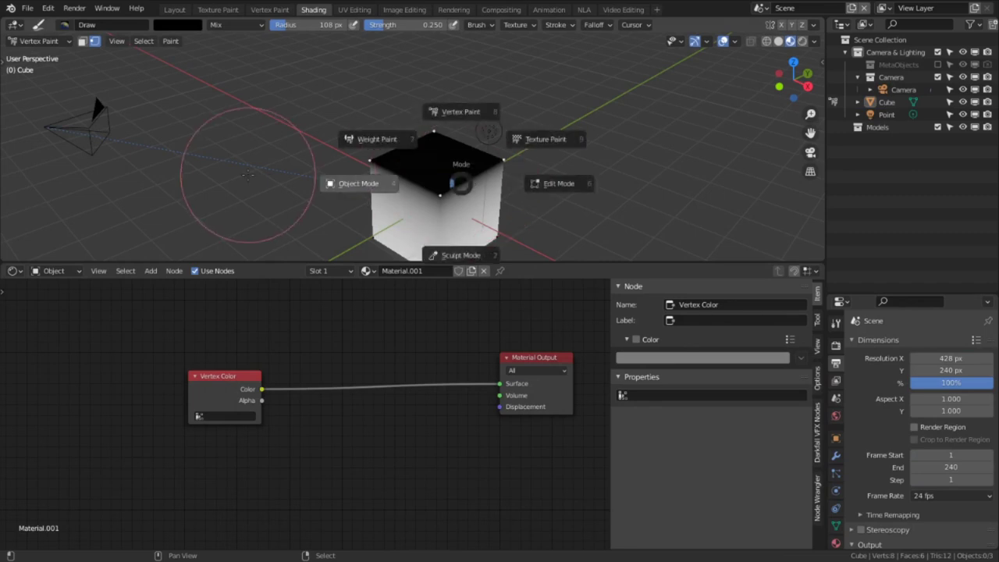
pyautogui.click(560, 183)
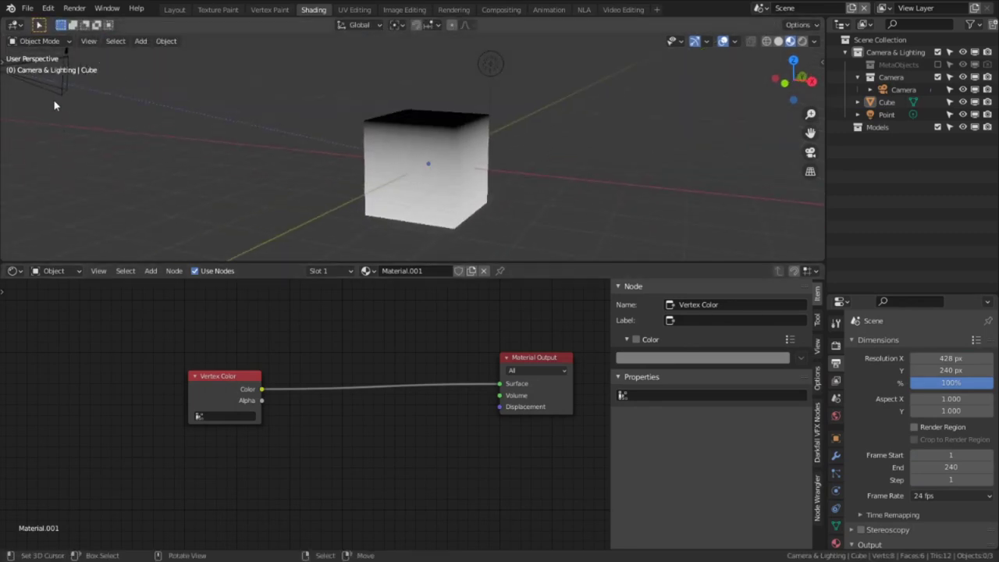
# - Use File > Link to bring in the Additive Emission Shader node tree from Tutorial Scene.blend
pyautogui.click(27, 8)
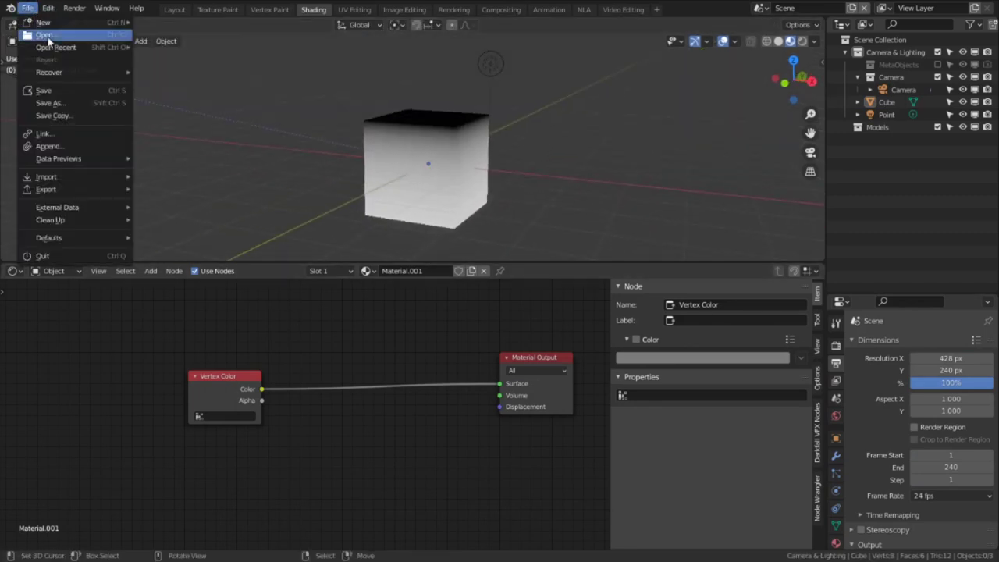
pyautogui.click(46, 134)
pyautogui.click(254, 375)
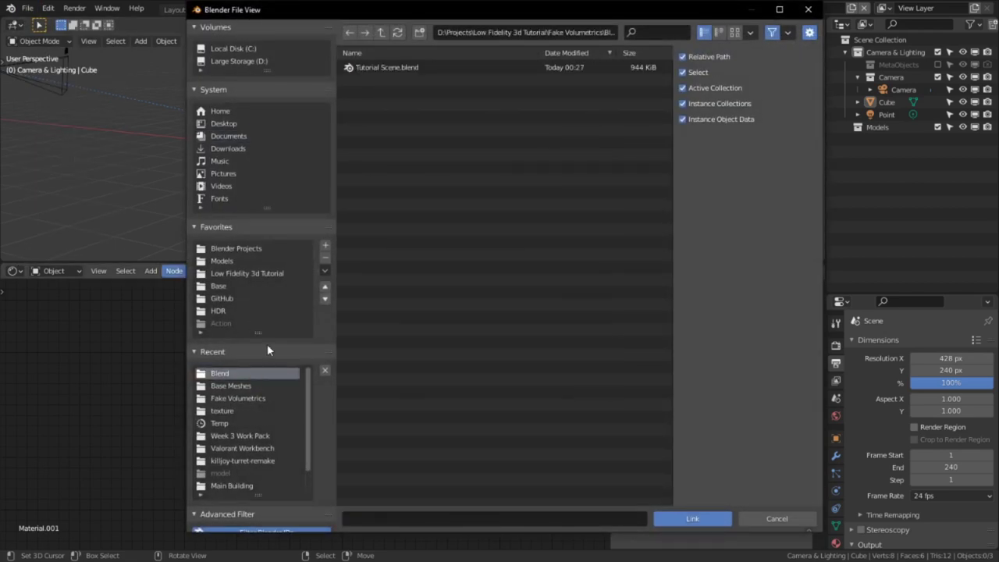
pyautogui.doubleClick(419, 68)
pyautogui.doubleClick(374, 168)
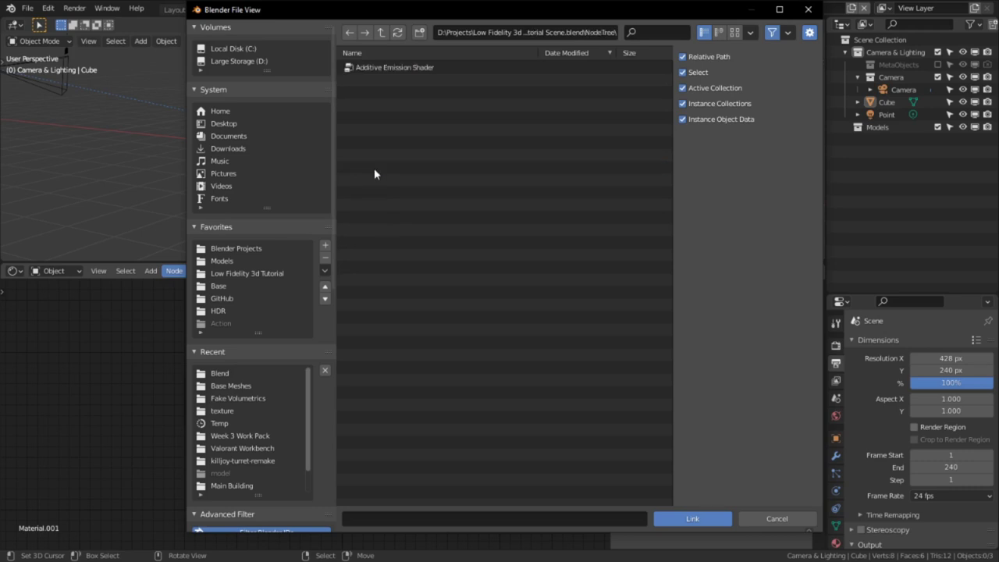
pyautogui.doubleClick(397, 69)
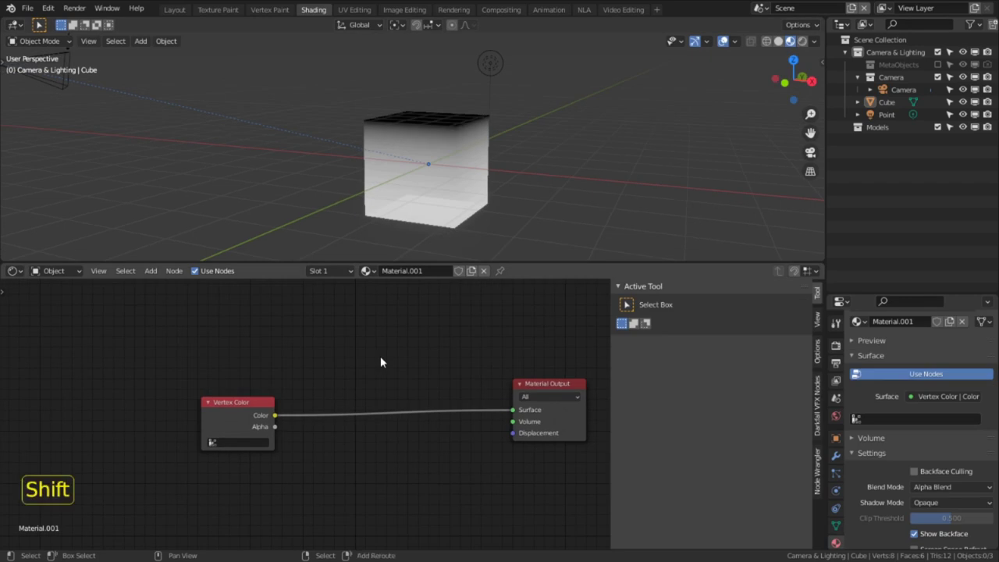
# - Insert the Additive Emission Shader group between Vertex Color and Material Output, then orbit the glowing cube
pyautogui.hotkey('shift', 'a')
pyautogui.moveTo(383, 359)
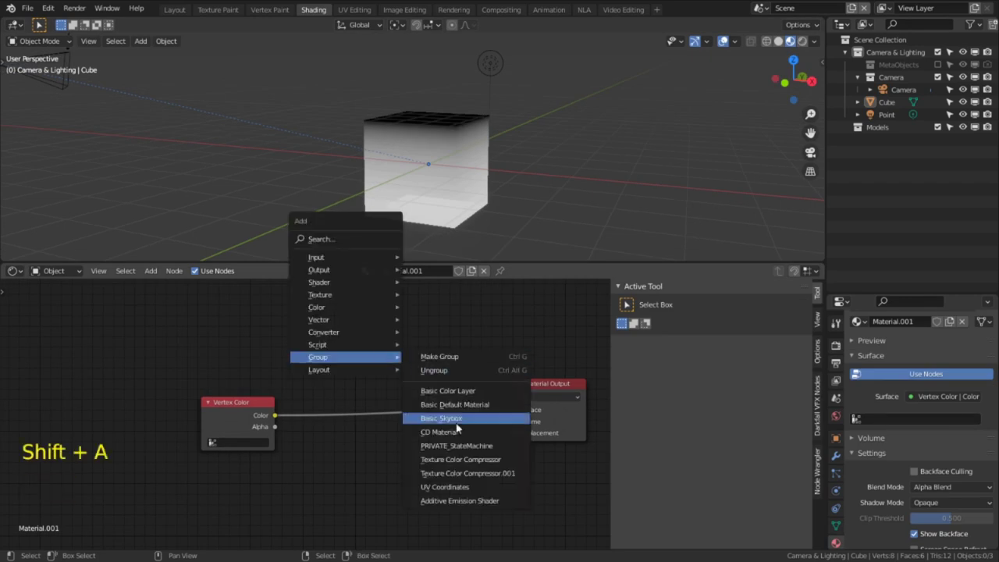
pyautogui.click(473, 502)
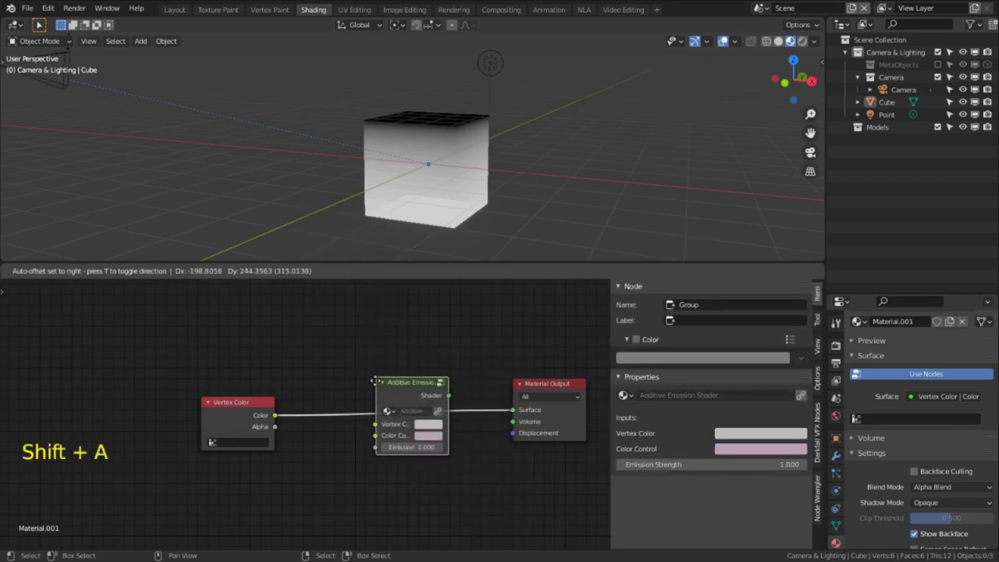
pyautogui.click(386, 421)
pyautogui.moveTo(604, 163); pyautogui.dragTo(507, 137, button='middle')
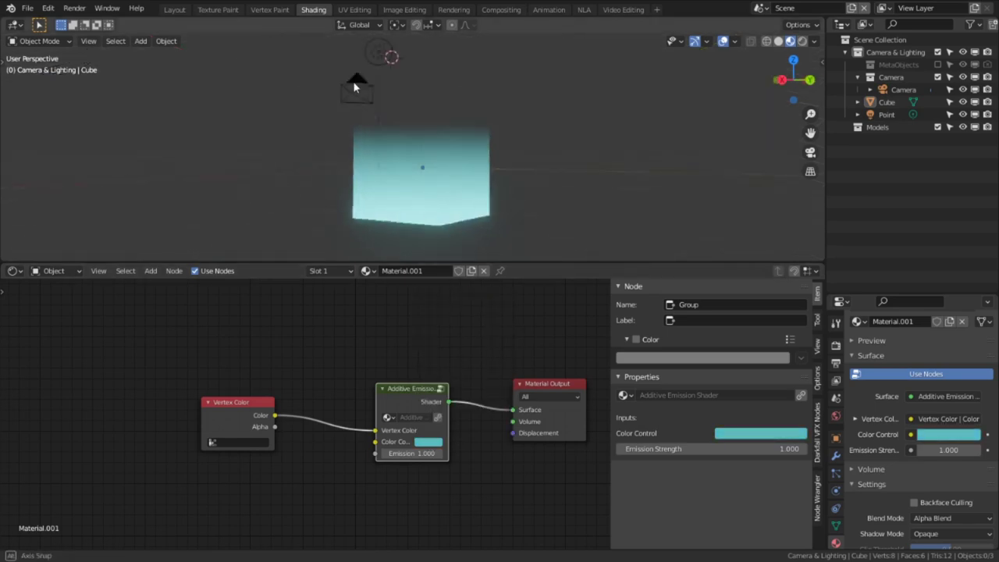
pyautogui.moveTo(32, 131); pyautogui.dragTo(278, 126, button='middle')
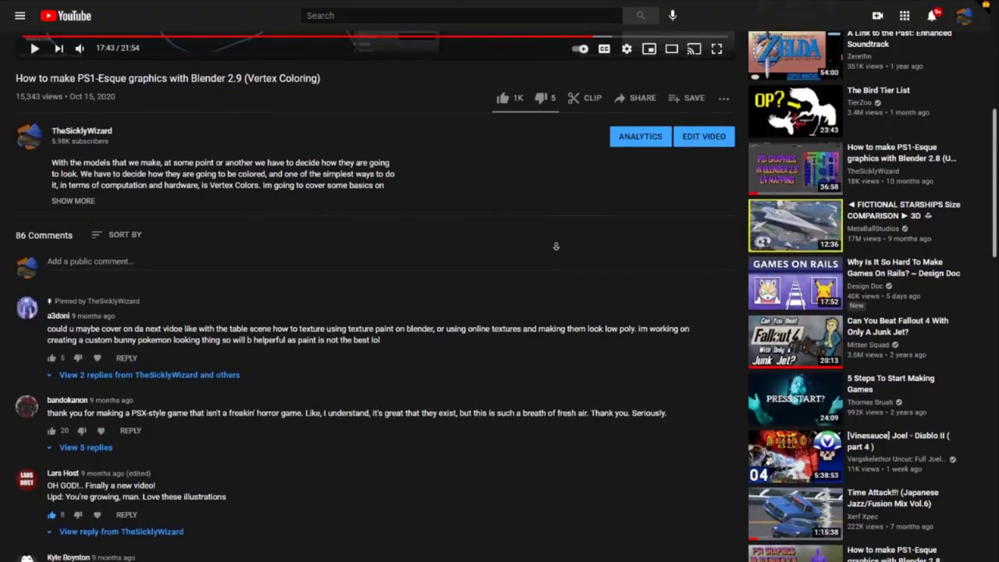
# - Scroll through the hallway's Godray material, where the Additive Emission Shader runs at strength 20
pyautogui.scroll(-3, 554, 249)
pyautogui.scroll(-5, 555, 255)
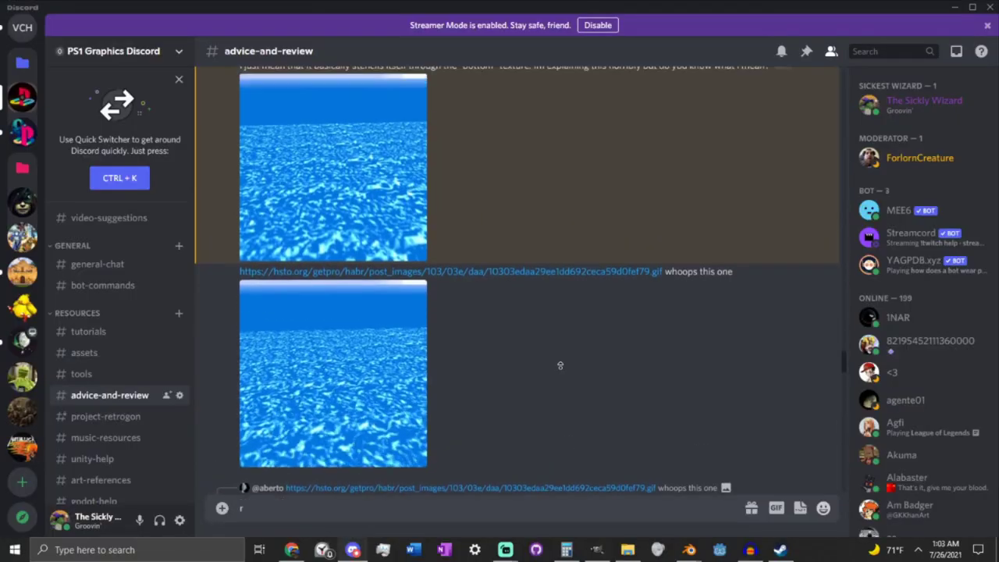
pyautogui.scroll(5, 559, 364)
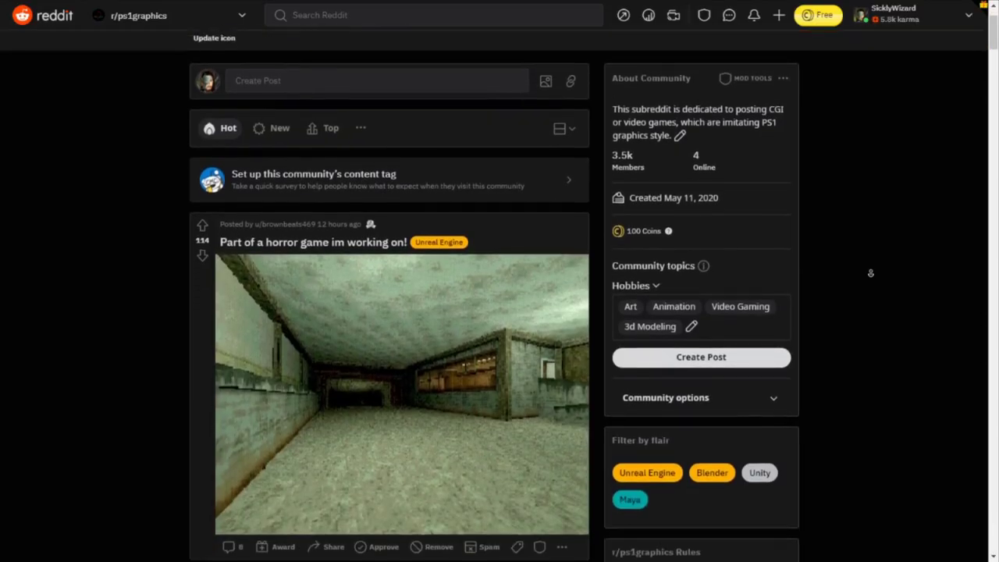
pyautogui.scroll(-4, 870, 273)
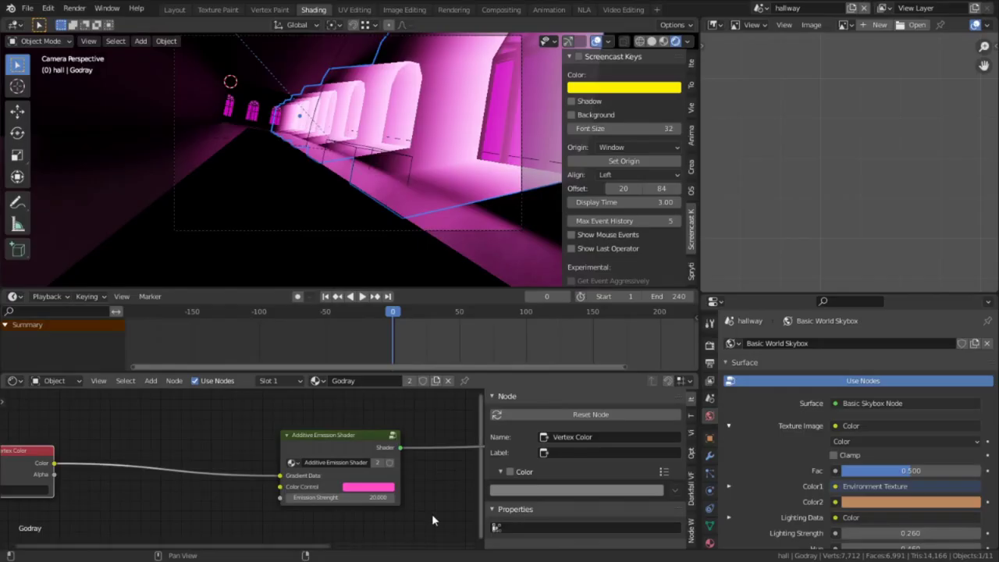